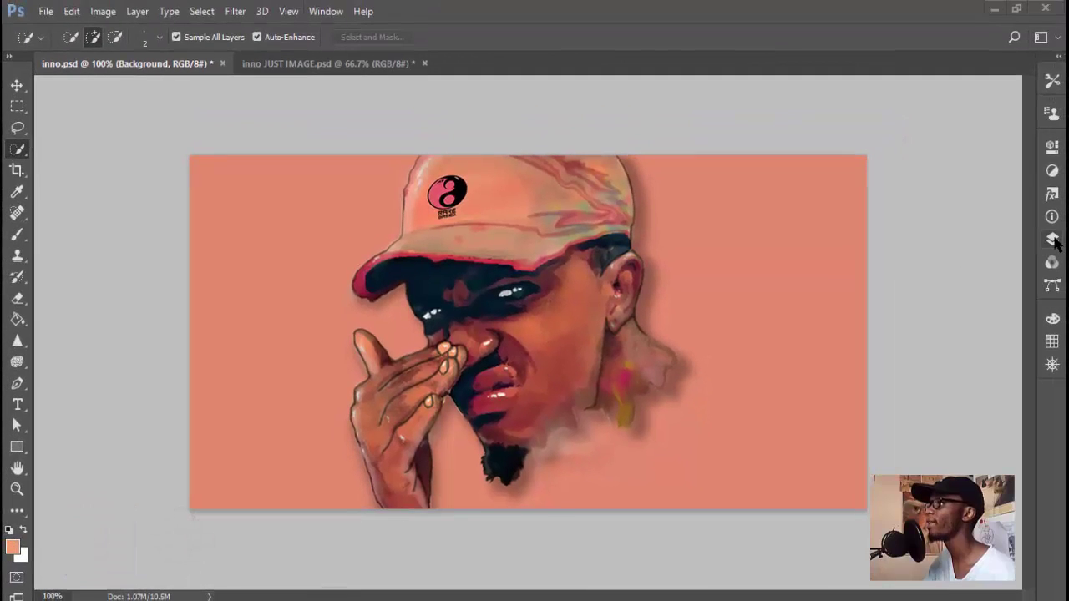
Hide the INNOR layer and show the Background layer that holds the original photo
left_click(1052, 239)
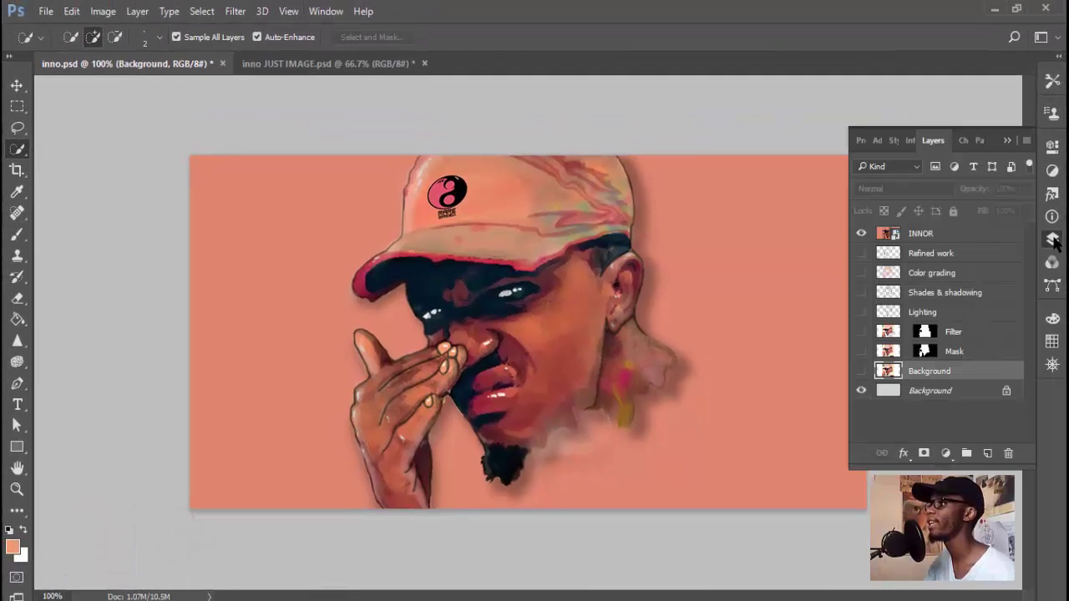
left_click(863, 234)
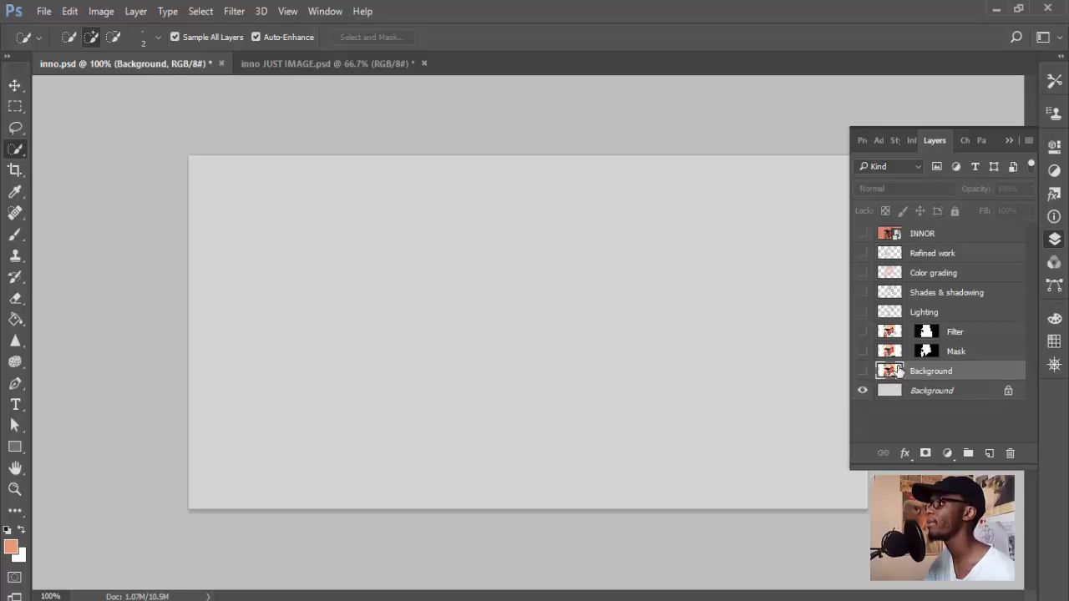
left_click(863, 371)
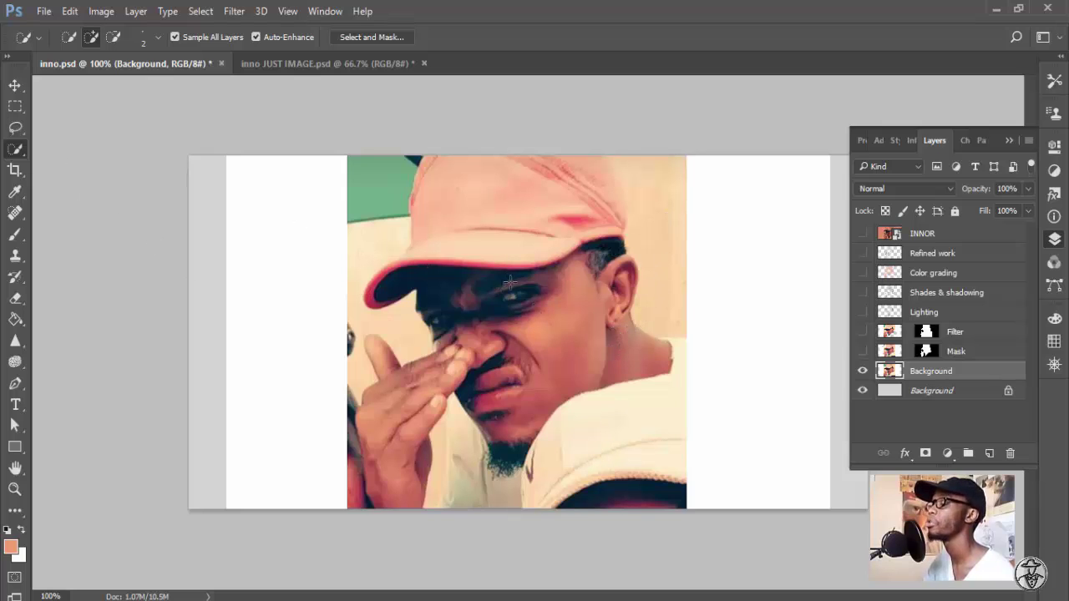
mouse_move(547, 311)
left_mouse_down()
mouse_move(533, 225)
mouse_move(511, 208)
mouse_move(494, 214)
mouse_move(510, 312)
mouse_move(531, 337)
mouse_move(554, 320)
mouse_move(553, 286)
mouse_move(577, 316)
left_mouse_up()
key("ctrl+d")
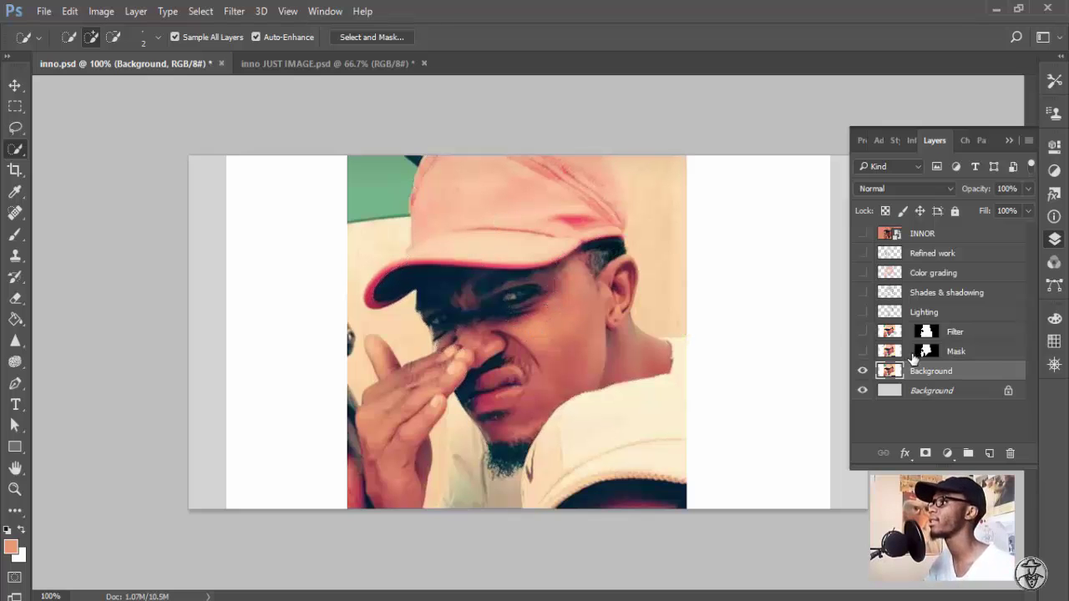
Show the Mask and Filter layers and hide the original photo's Background layer
left_click(863, 351)
left_click(862, 371)
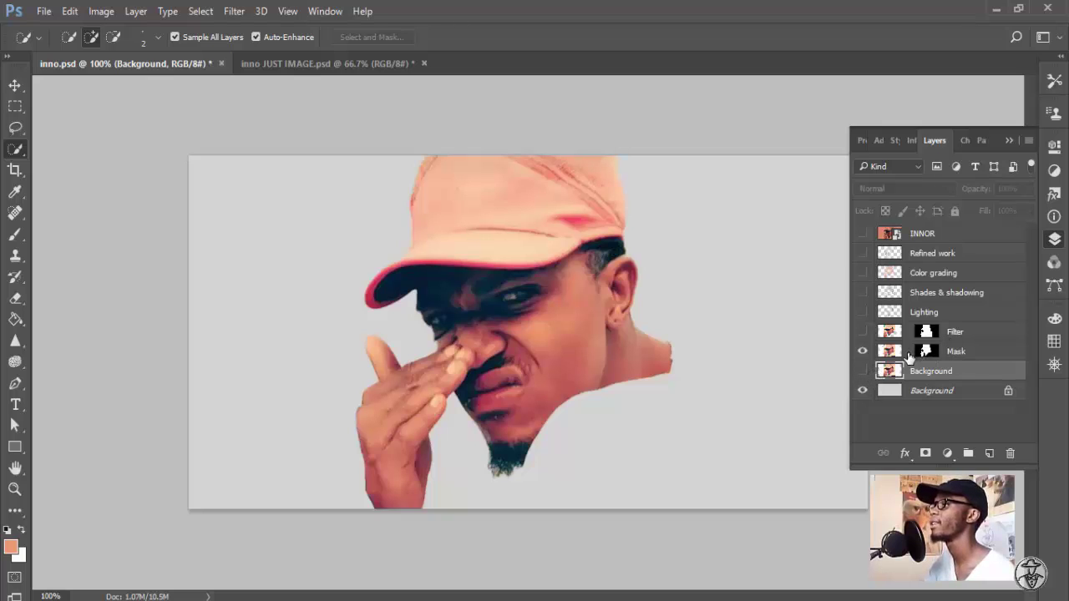
left_click(863, 332)
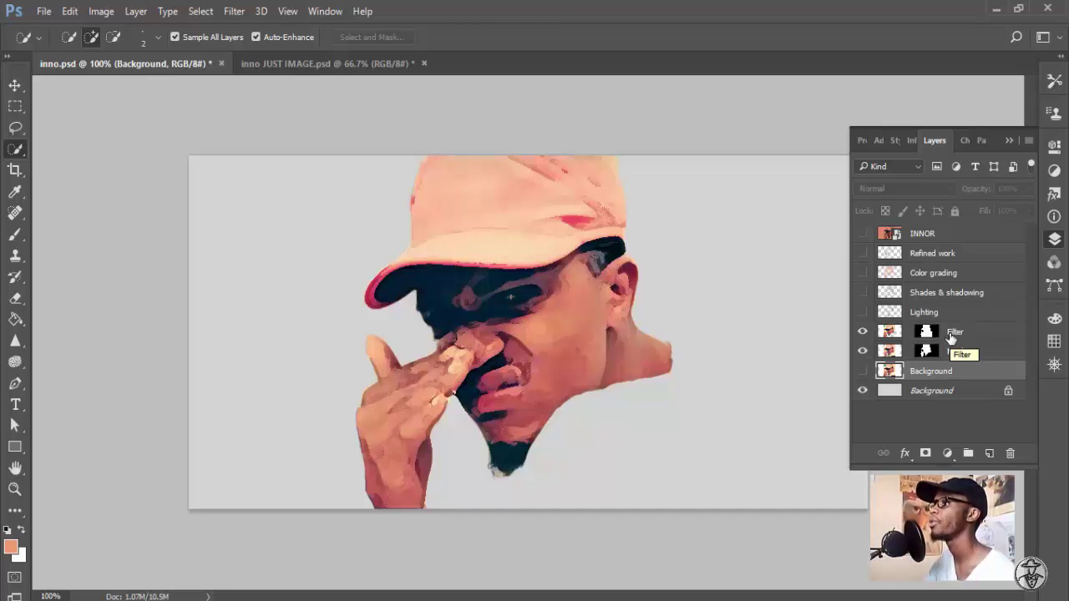
Preview the Plastic Wrap, Smudge Stick, Rough Pastels and Underpainting effects on the Filter layer in the Filter Gallery
left_click(233, 12)
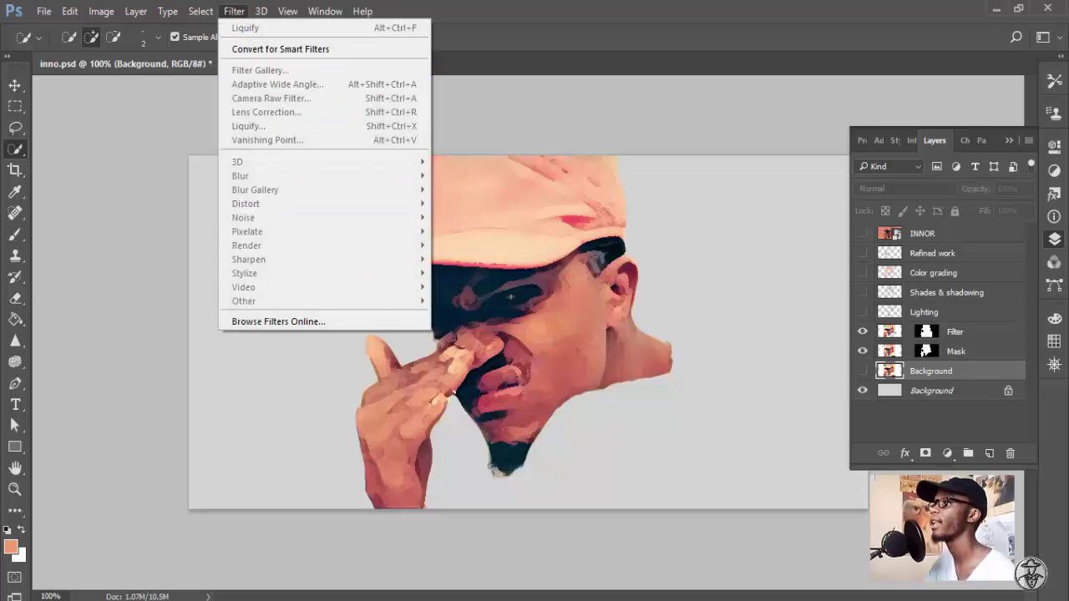
left_click(955, 334)
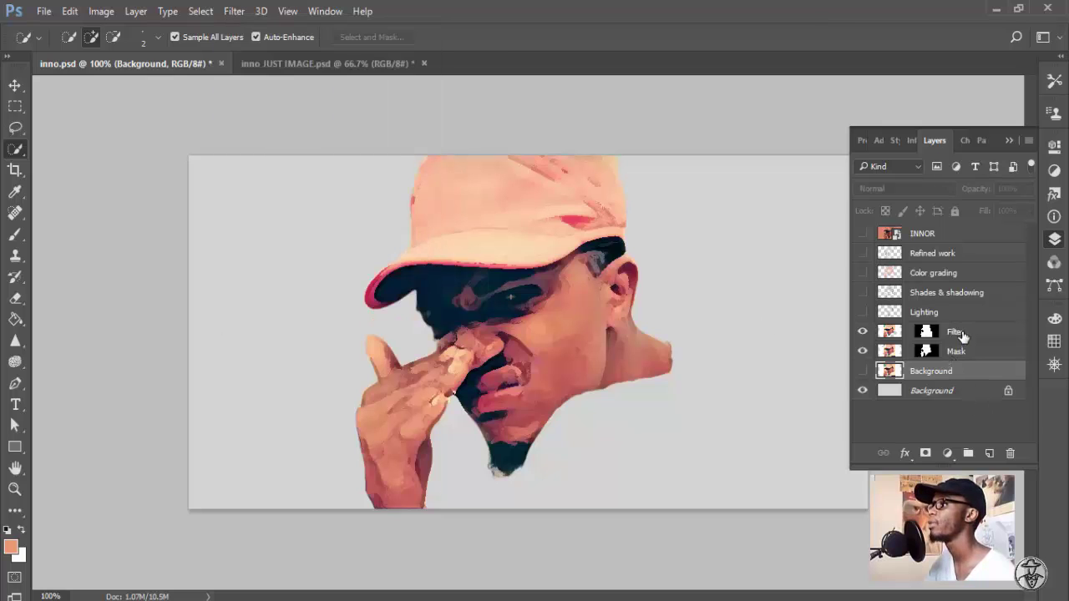
left_click(955, 332)
left_click(229, 15)
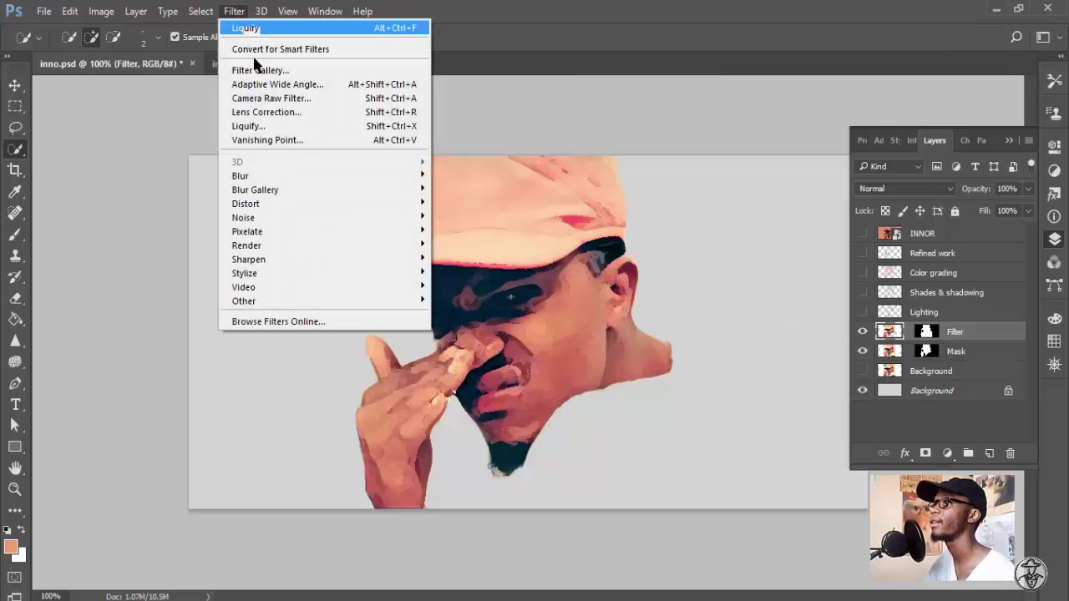
left_click(274, 72)
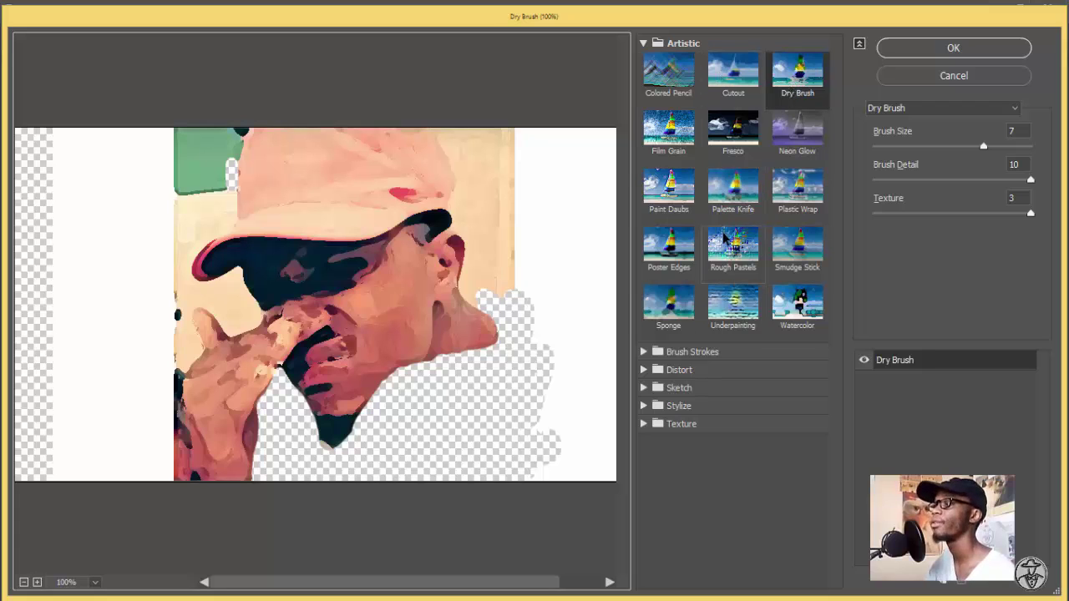
left_click(788, 195)
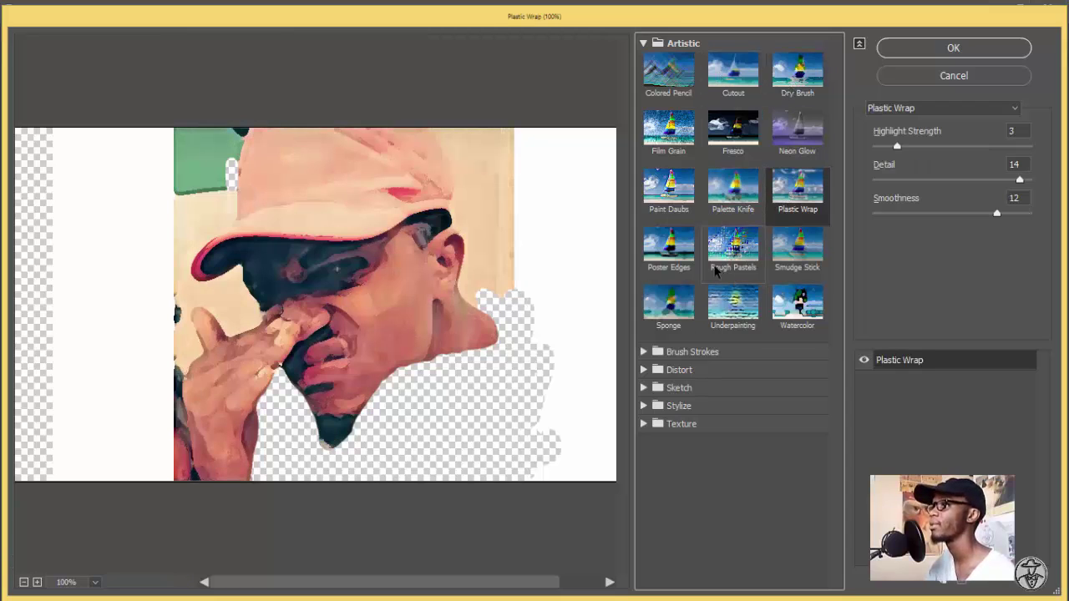
left_click(797, 247)
left_click(733, 249)
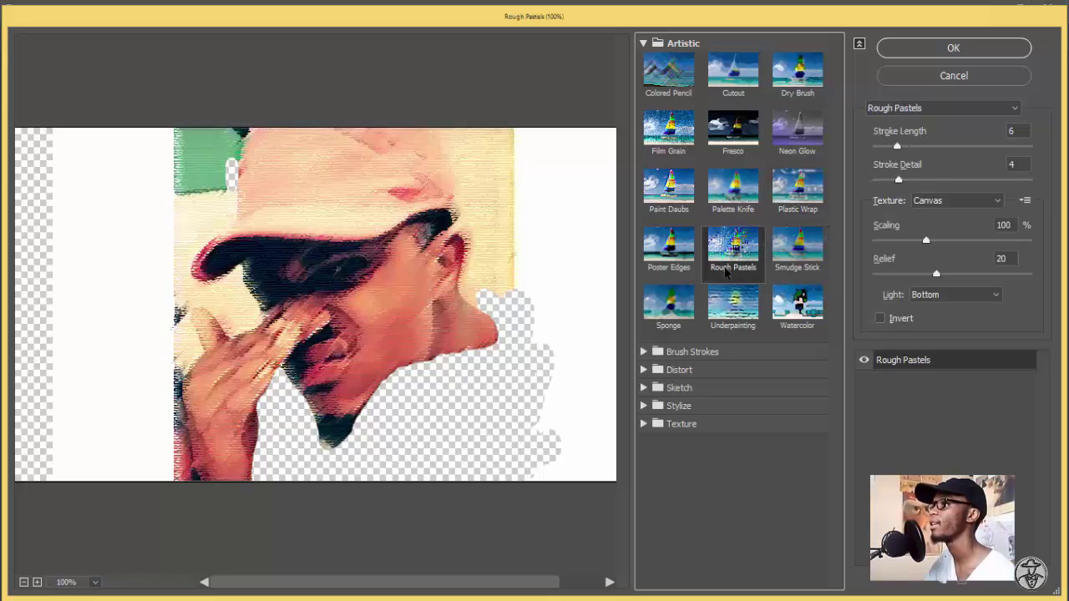
left_click(733, 298)
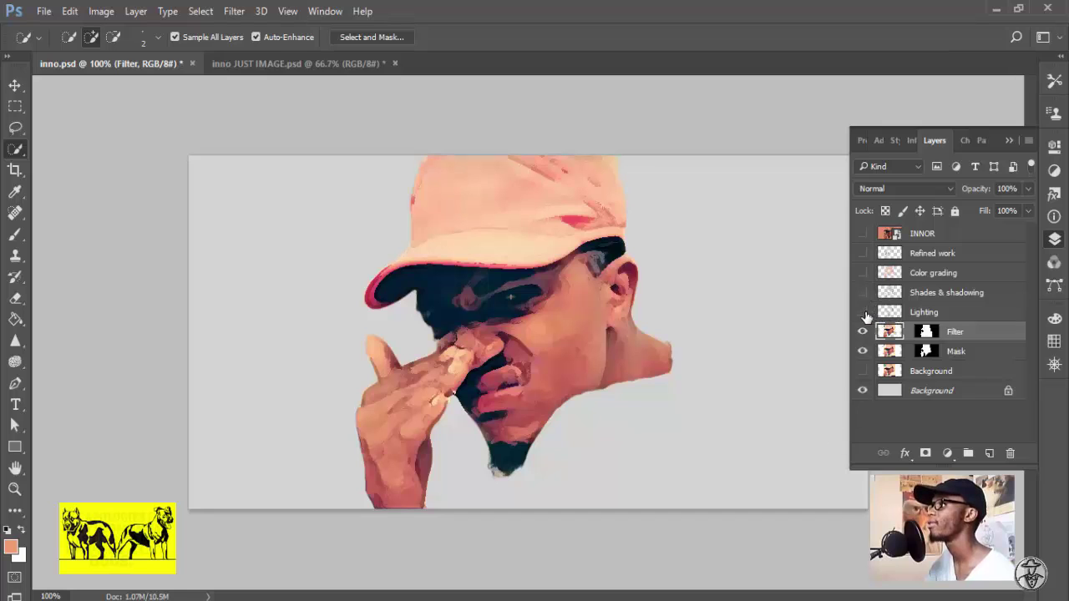
Show the Lighting layer and make it active for painting with the Brush tool
left_click(863, 313)
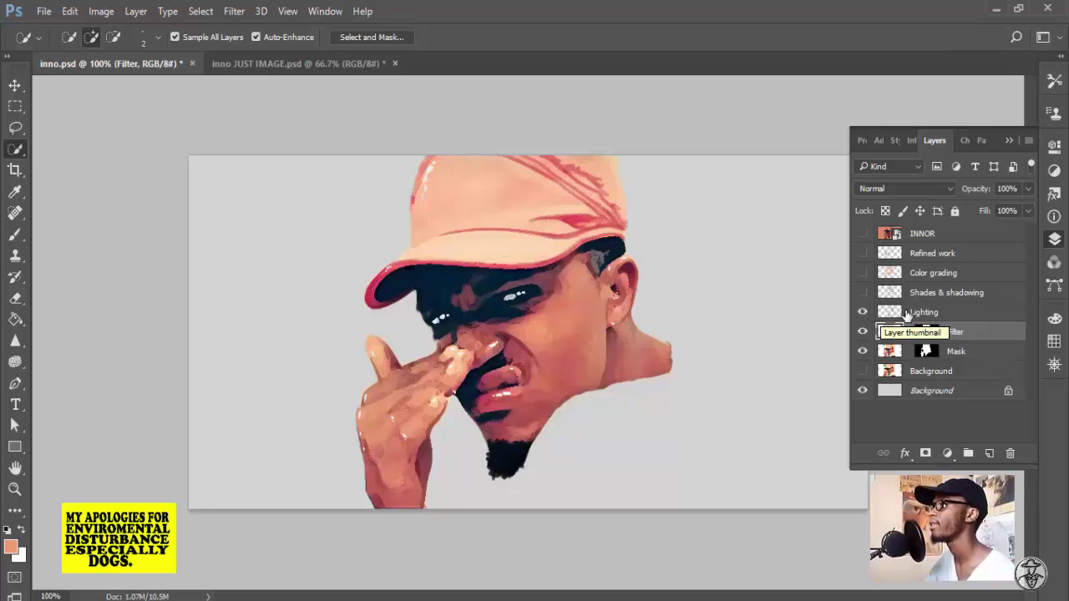
left_click(919, 312)
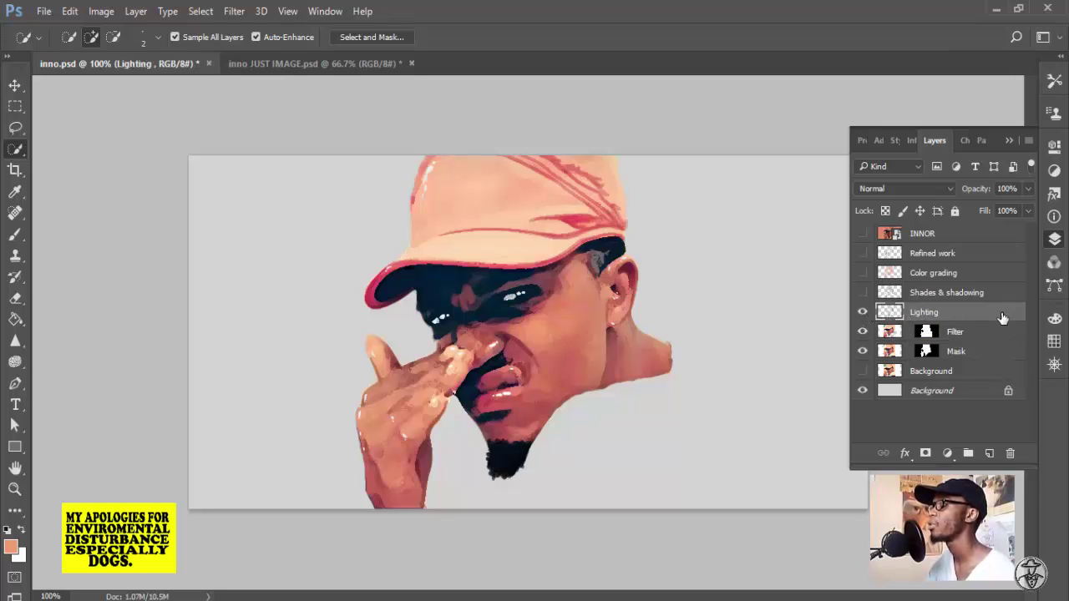
key("b")
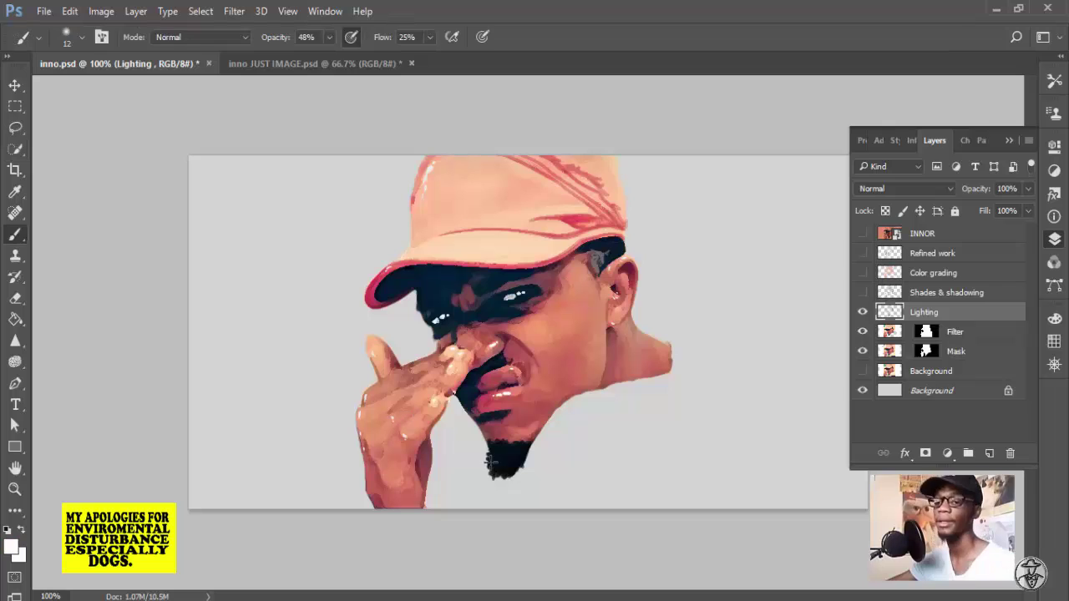
Set the brush to 100% opacity and 100% flow for close-up work on the face
key("z")
left_click_drag(425, 389, 576, 398)
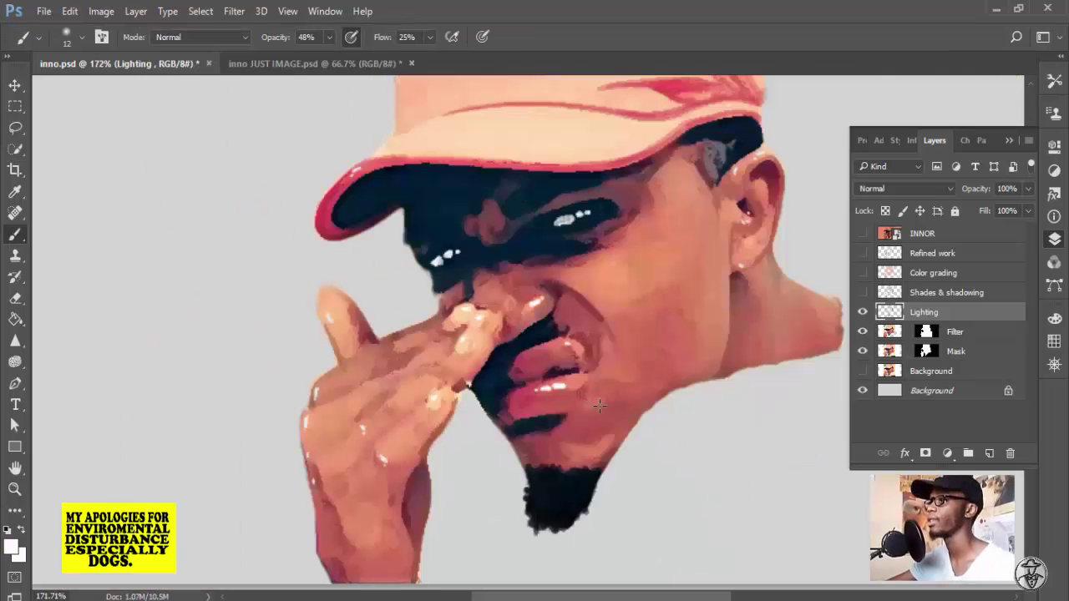
left_click(329, 37)
left_click_drag(344, 55, 490, 56)
left_click(429, 37)
Try short white highlight strokes on the cheek in the Lighting layer
left_click_drag(632, 322, 652, 322)
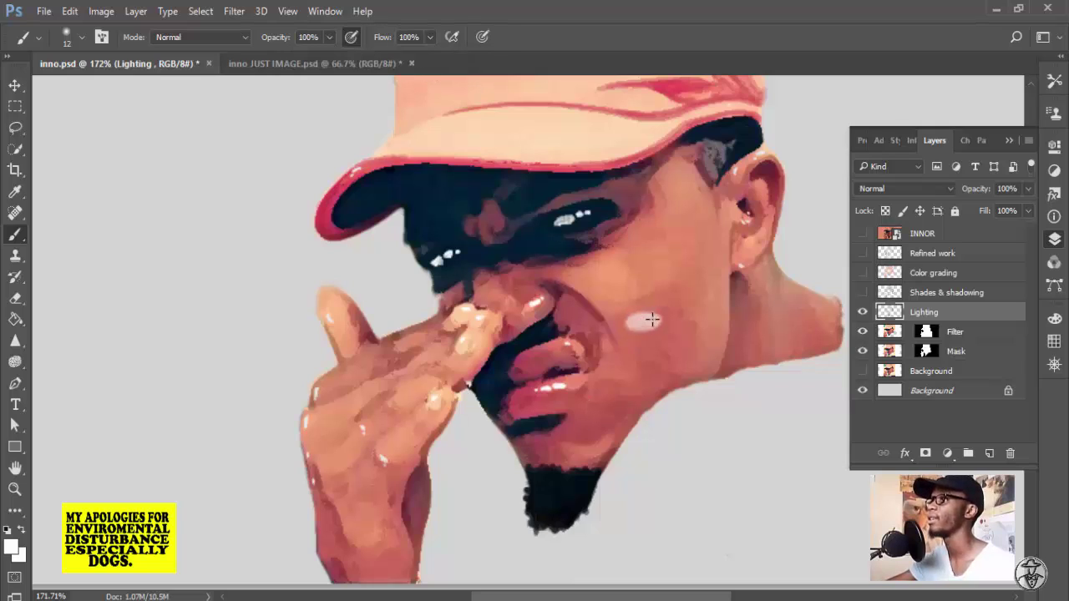
key("ctrl+z")
left_click_drag(610, 367, 624, 368)
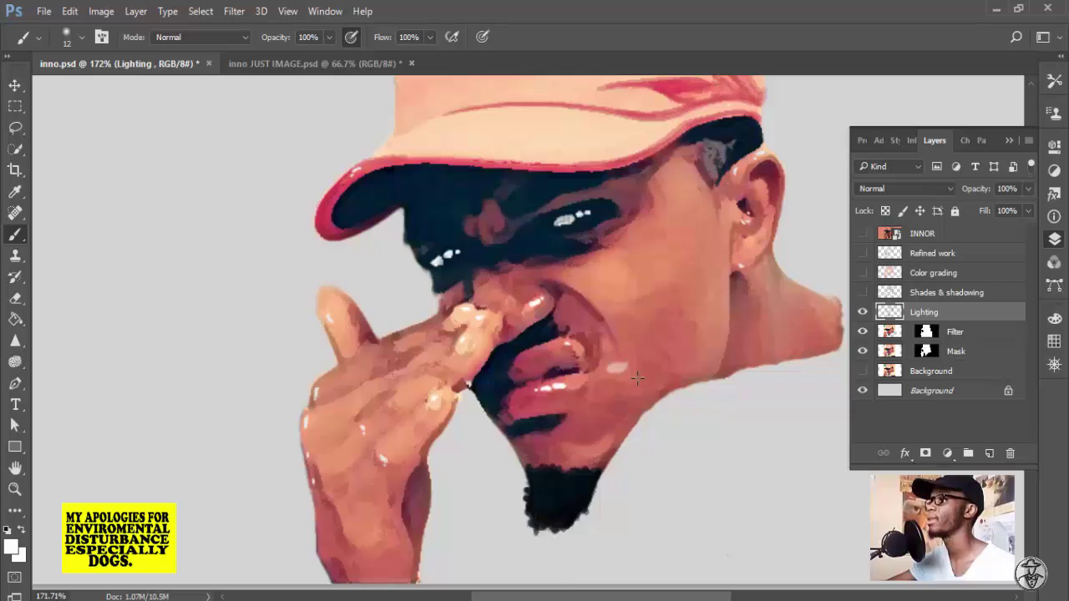
key("z")
scroll(633, 366, "down", 3)
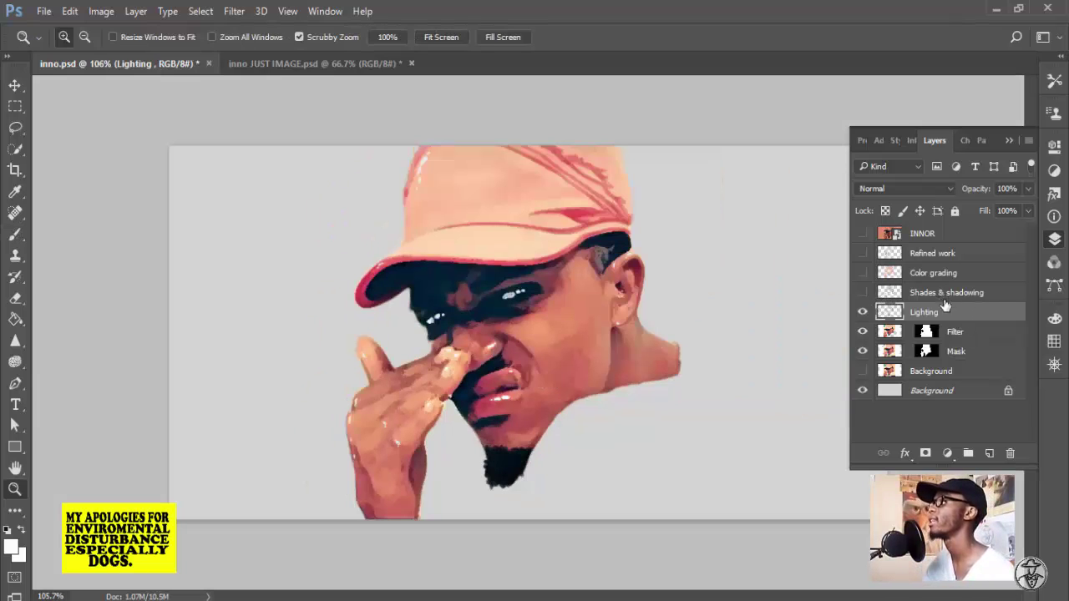
Show the Shades & shadowing and Color grading layers, with Color grading as the active layer
left_click(863, 293)
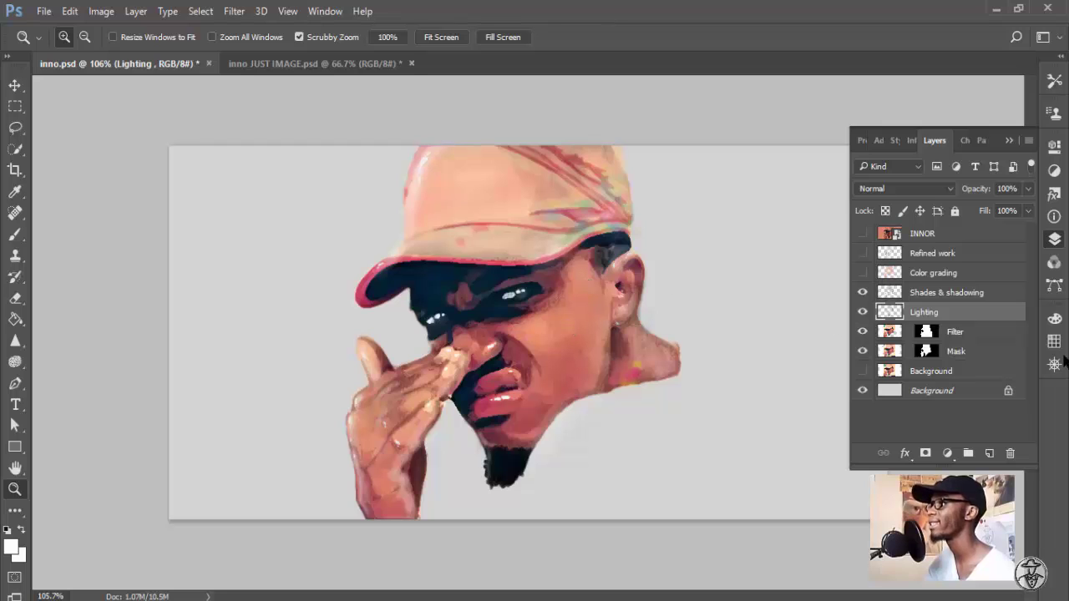
left_click(919, 275)
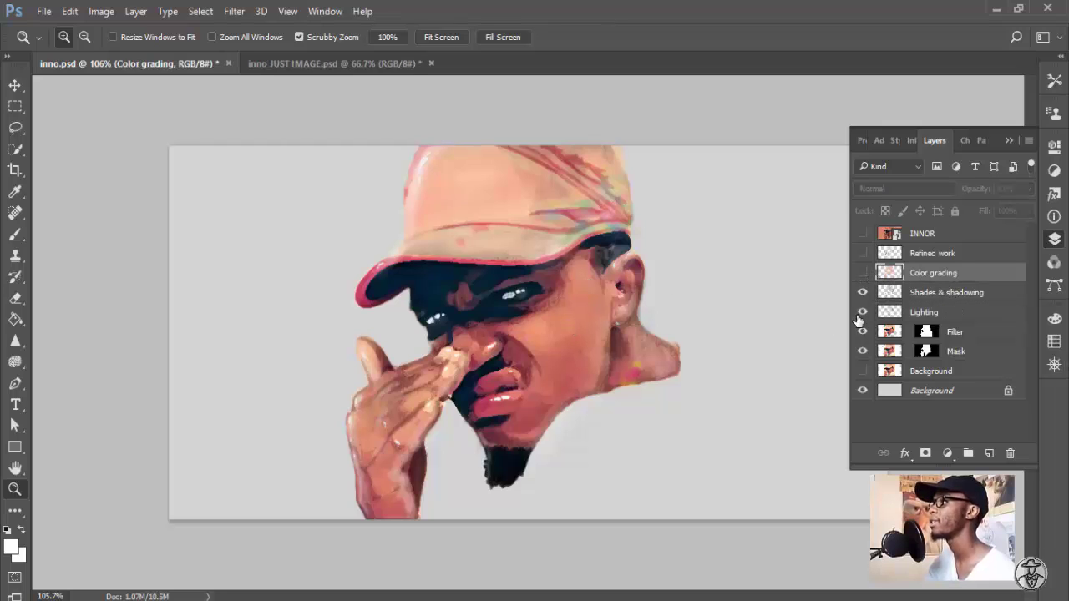
left_click(863, 274)
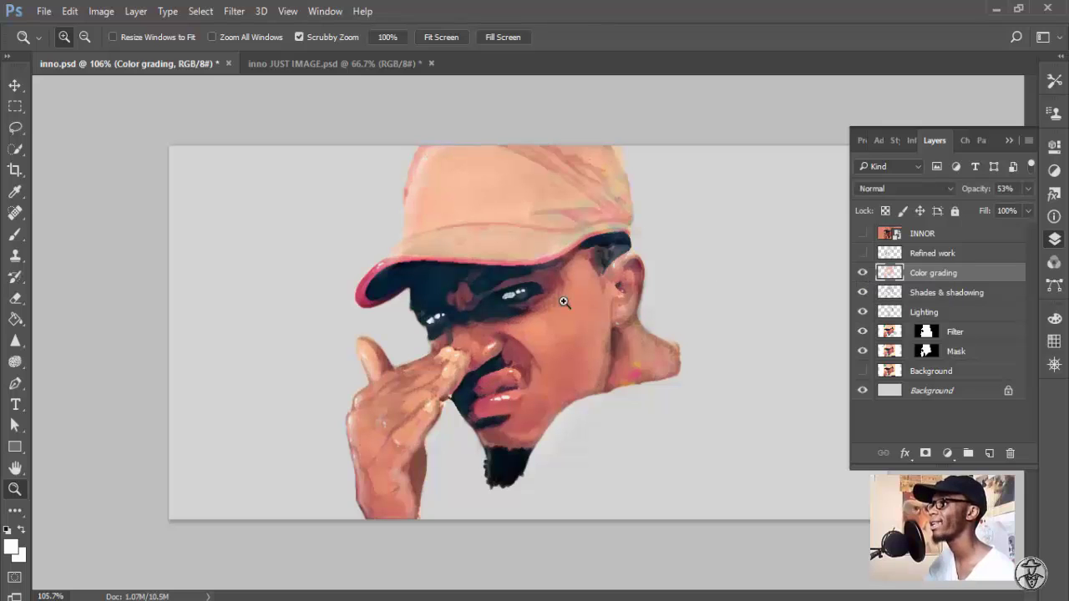
Sample the cheek's skin tone as the foreground color and try the darker shade eb976d in the color picker
left_click(15, 191)
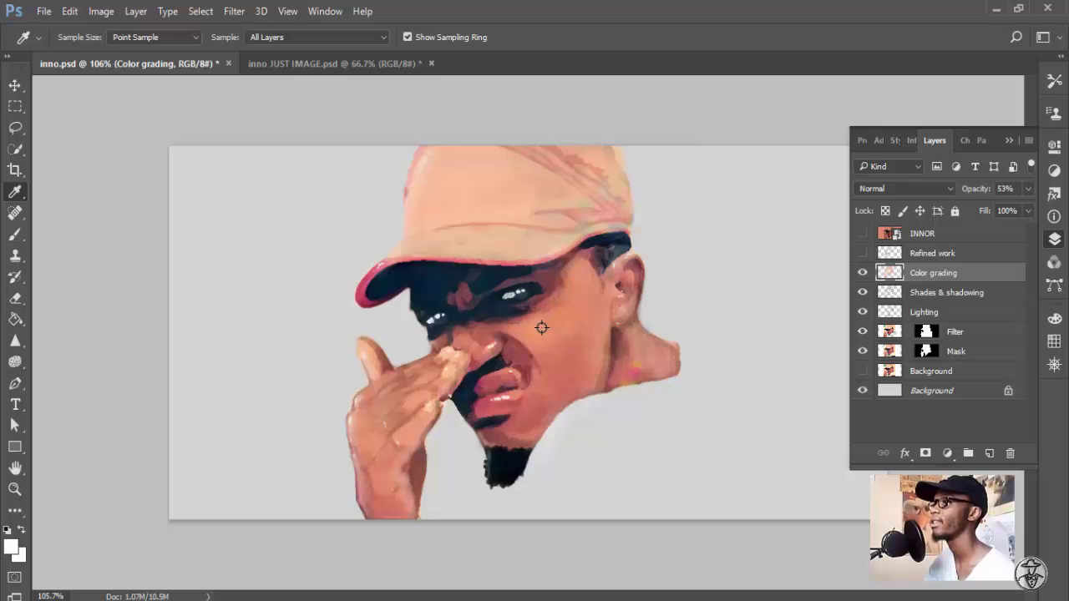
left_click(541, 328)
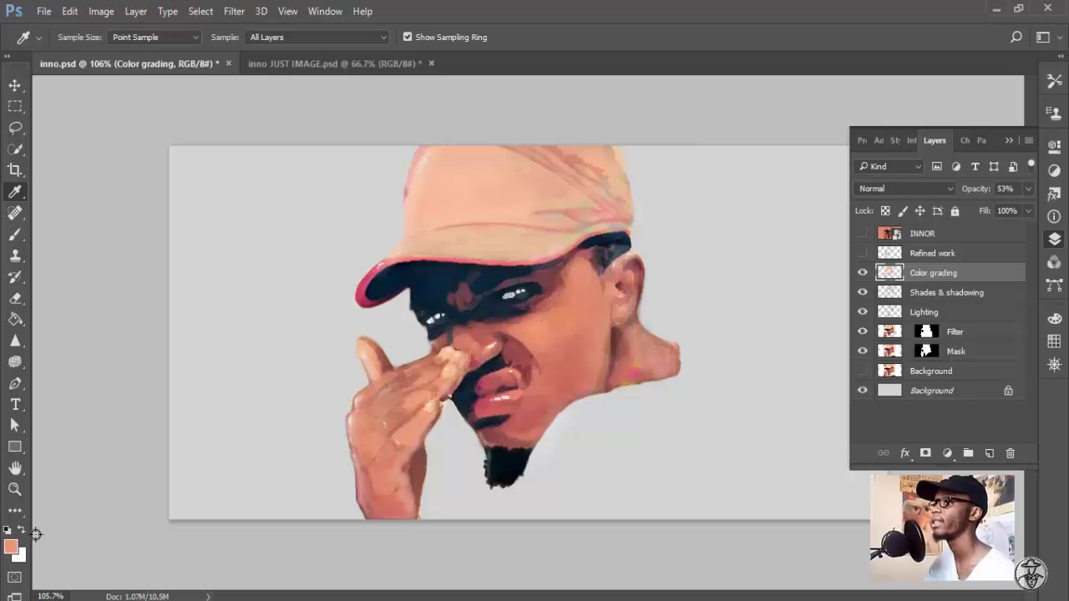
left_click(12, 547)
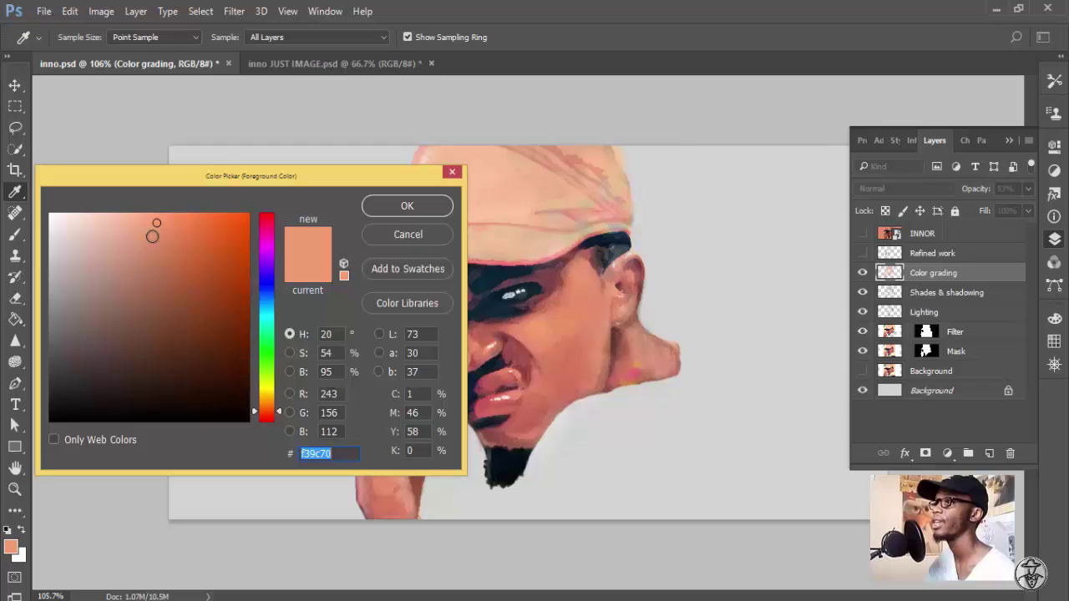
left_click_drag(153, 226, 157, 230)
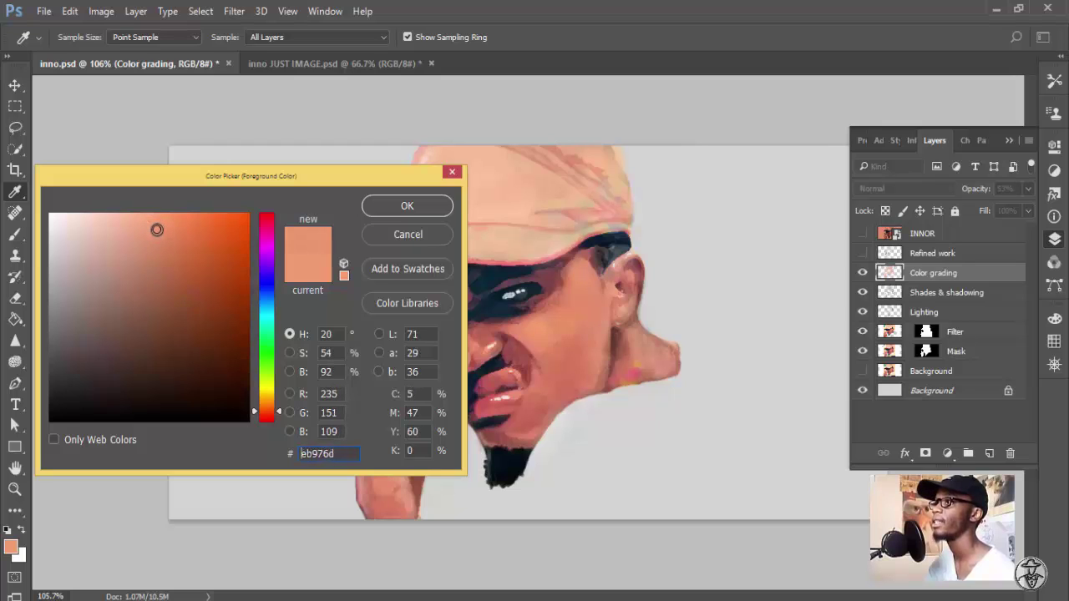
left_click(452, 172)
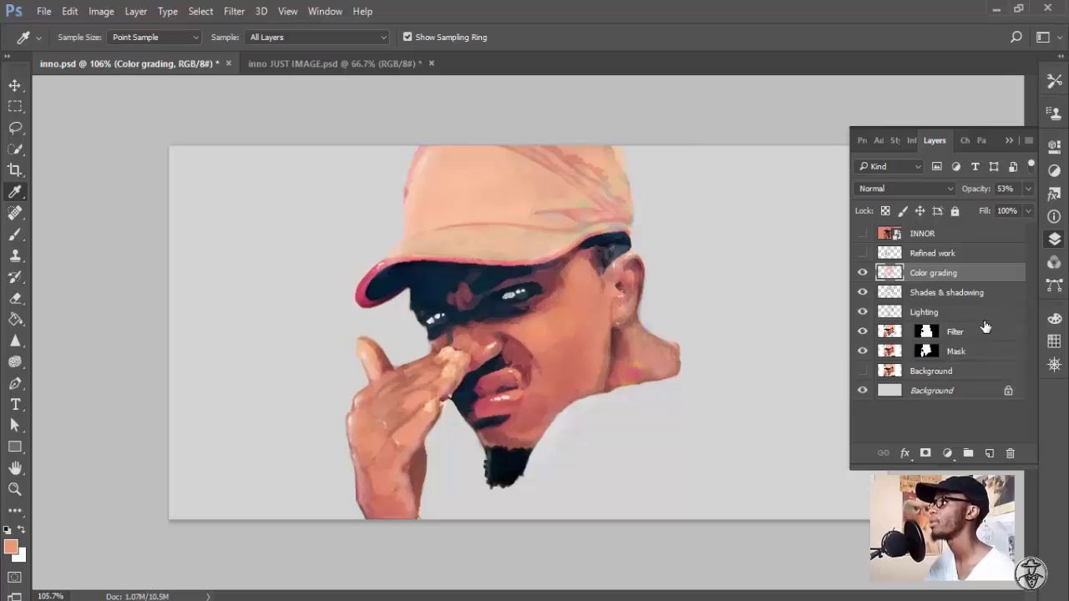
Show the Refined work layer and hide the locked grey Background layer
left_click(862, 254)
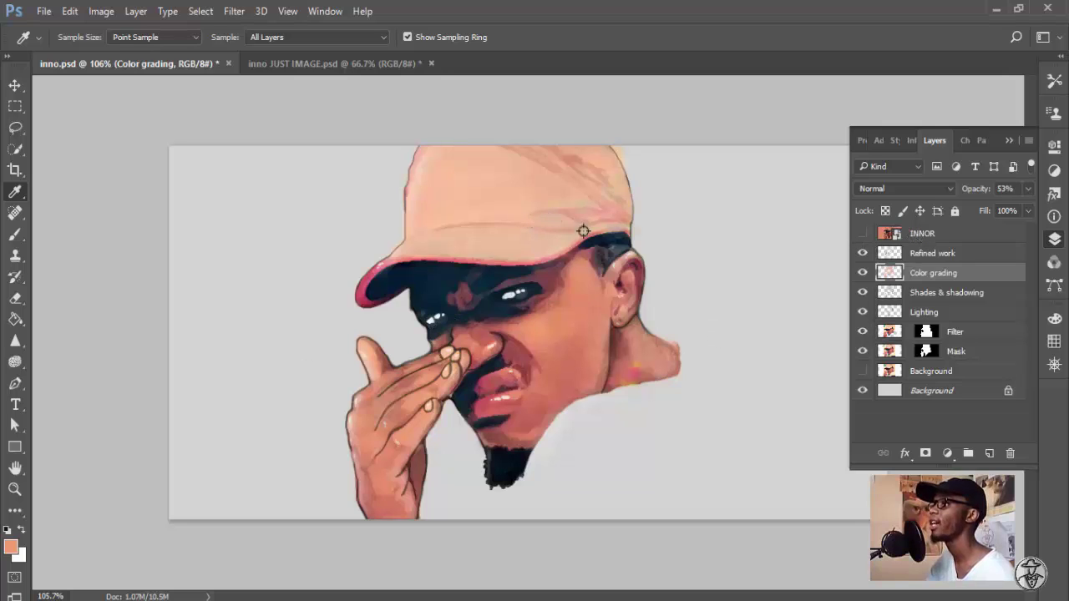
left_click(863, 390)
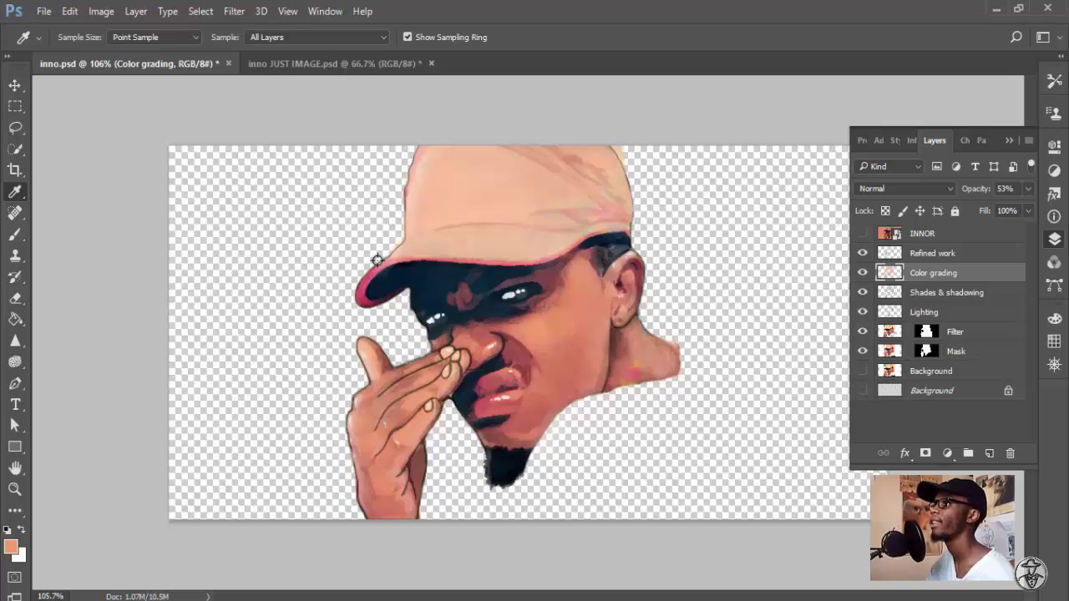
Try shifting the merged portrait in inno JUST IMAGE.psd, undo the move and return to inno.psd
left_click(317, 67)
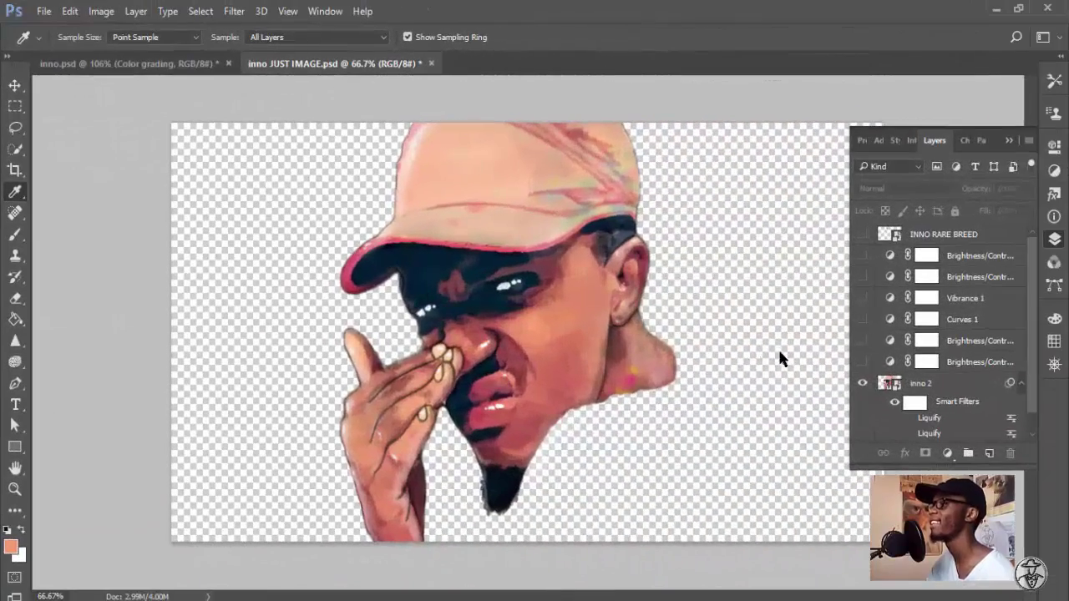
key("v")
mouse_move(573, 335)
left_mouse_down()
mouse_move(598, 360)
mouse_move(616, 316)
mouse_move(613, 347)
mouse_move(574, 332)
left_mouse_up()
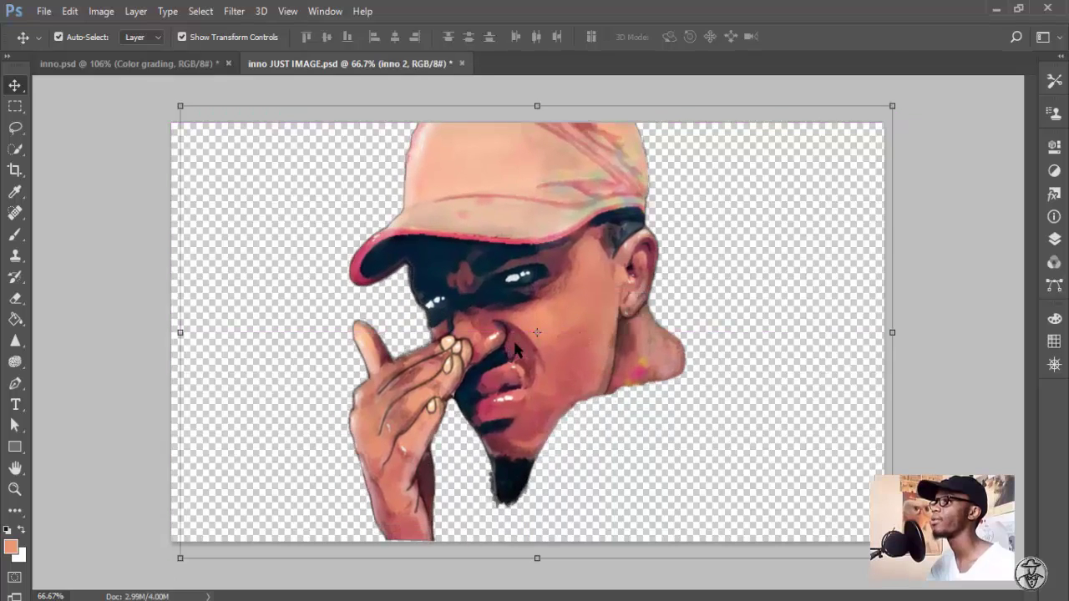
key("ctrl+z")
left_click(199, 67)
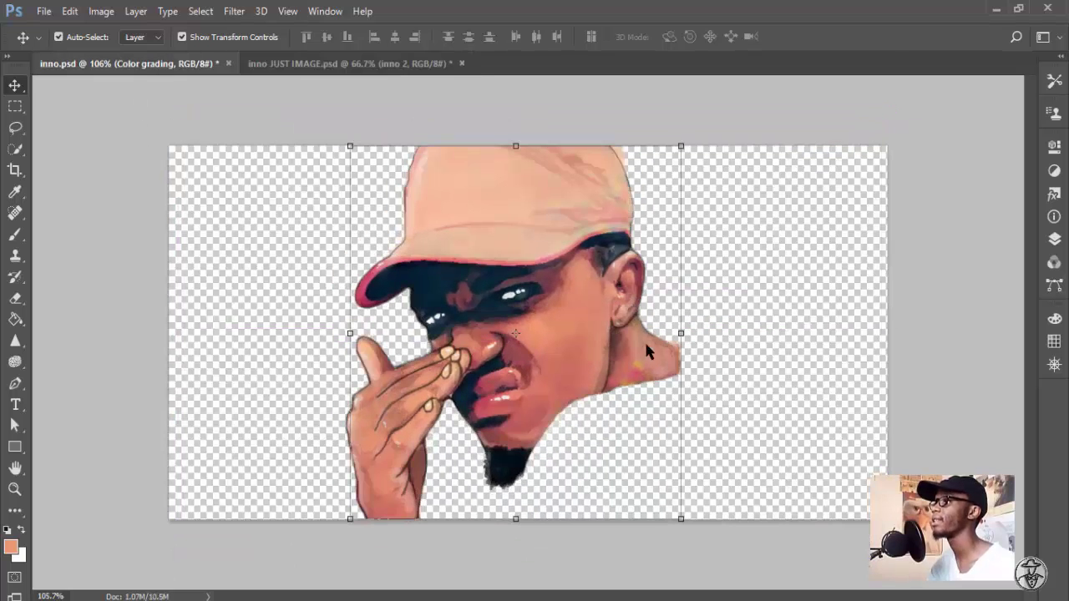
Toggle the Lighting layer's visibility and try moving the Color grading layer away from the portrait
left_click(1053, 239)
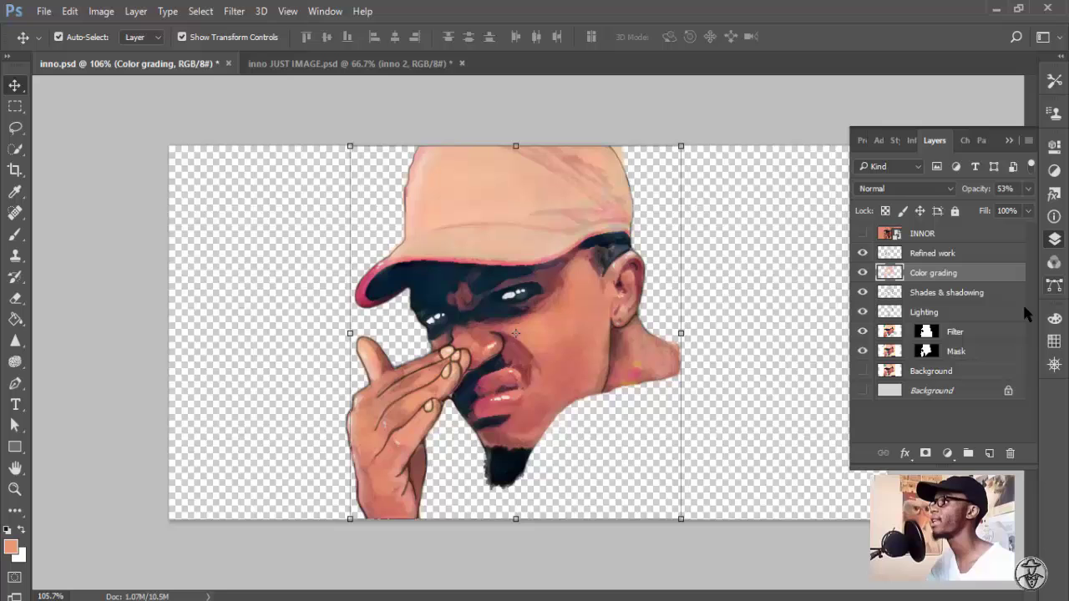
left_click(863, 311)
left_click(862, 311)
left_click_drag(571, 311, 330, 421)
key("ctrl+z")
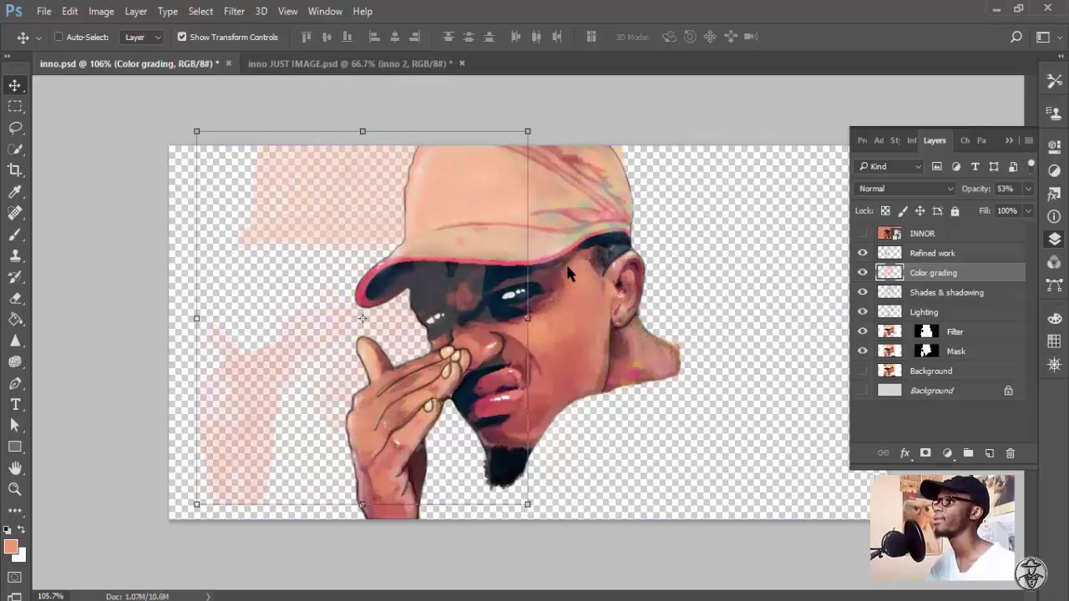
Switch to inno JUST IMAGE.psd, try moving the inno 2 portrait, and undo the move
key("ctrl+Tab")
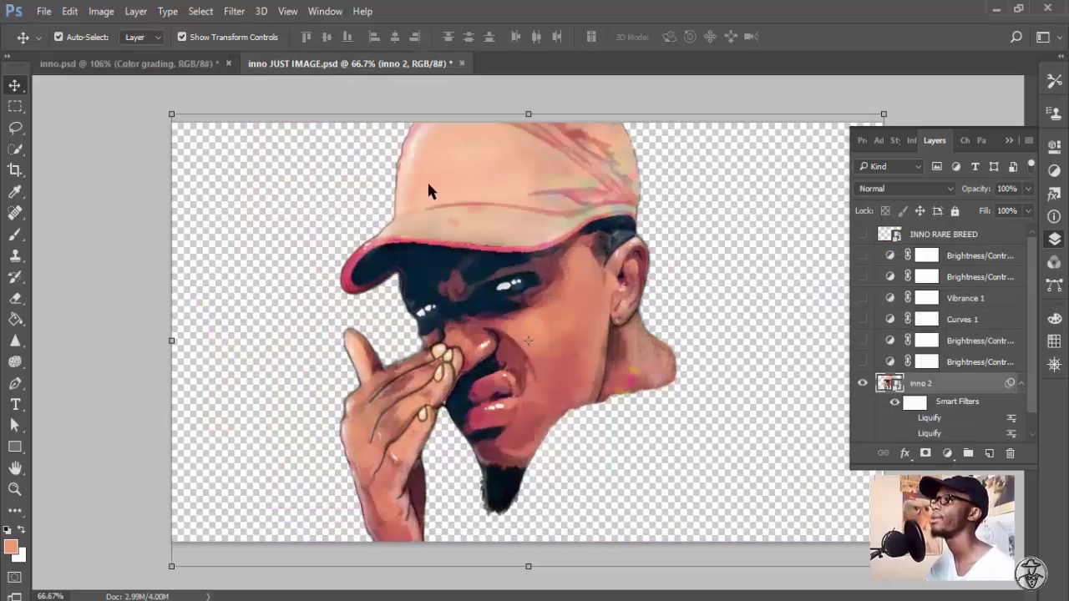
left_click_drag(552, 294, 535, 332)
left_click_drag(578, 276, 579, 277)
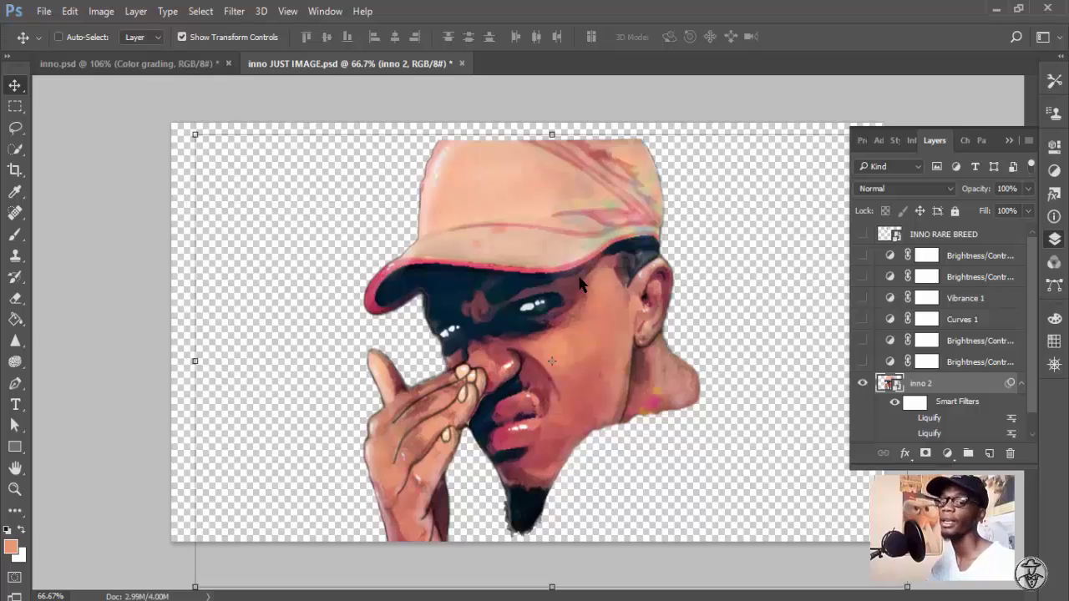
key("ctrl+z")
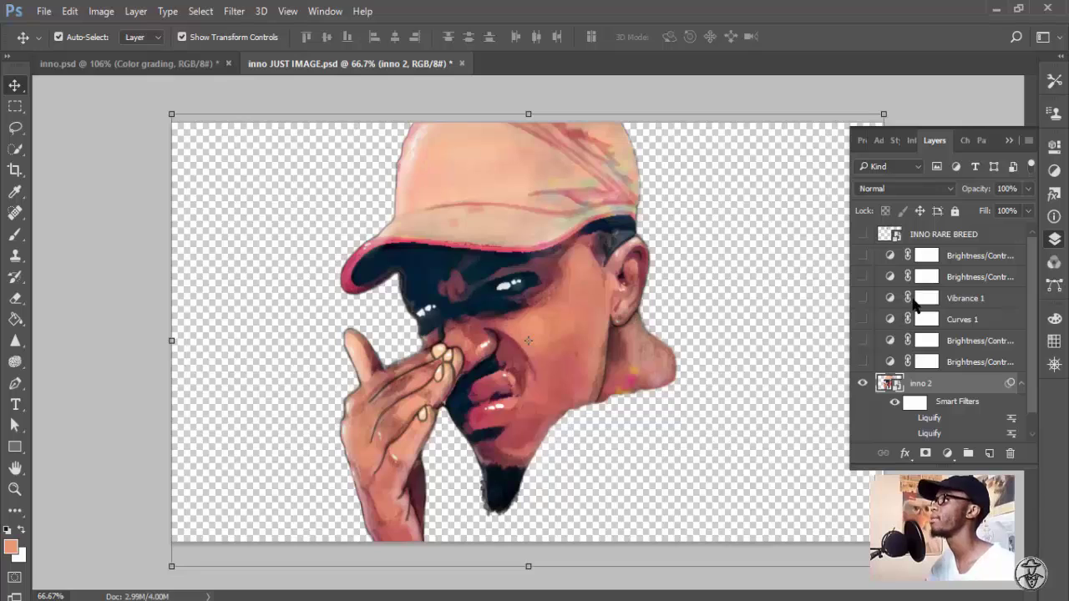
Preview the two lowest Brightness/Contrast layers on and off, and look over the available adjustment types
left_click(862, 362)
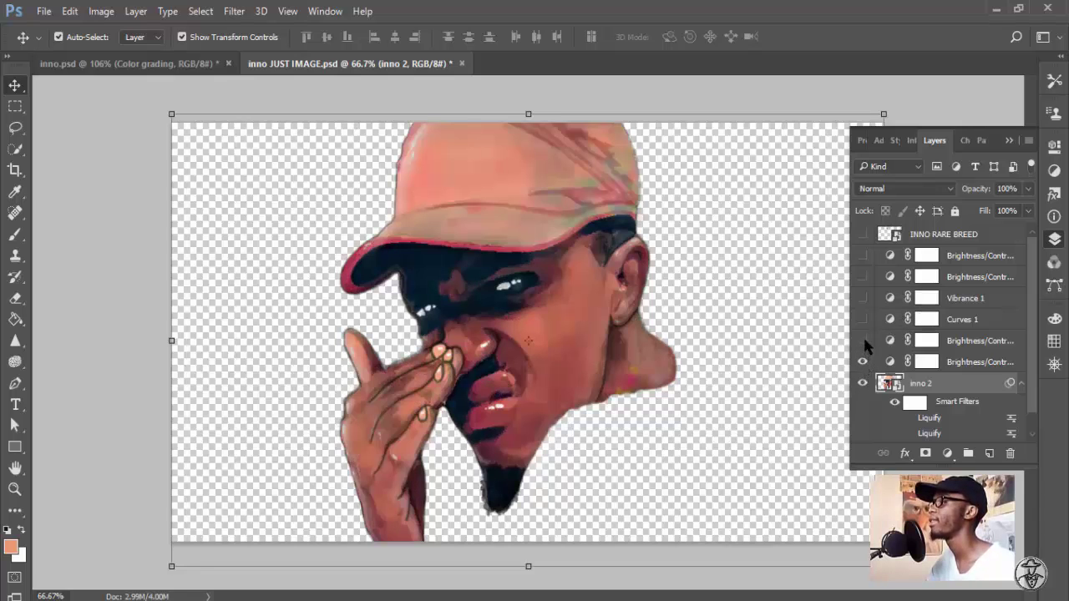
left_click(863, 339)
left_click_drag(864, 339, 863, 362)
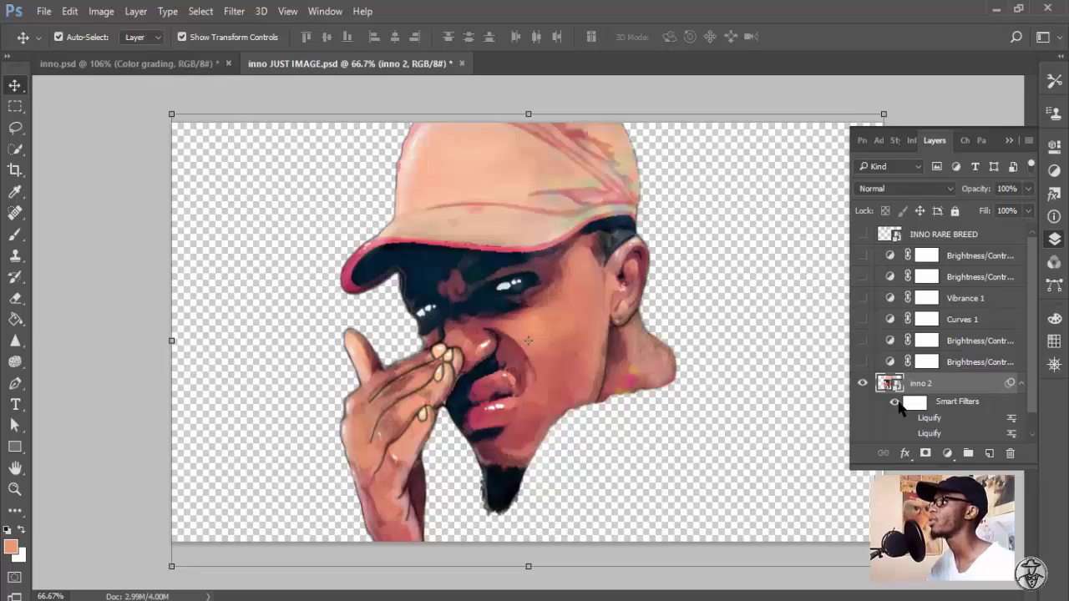
left_click(863, 361)
left_click(862, 342)
left_click(862, 360)
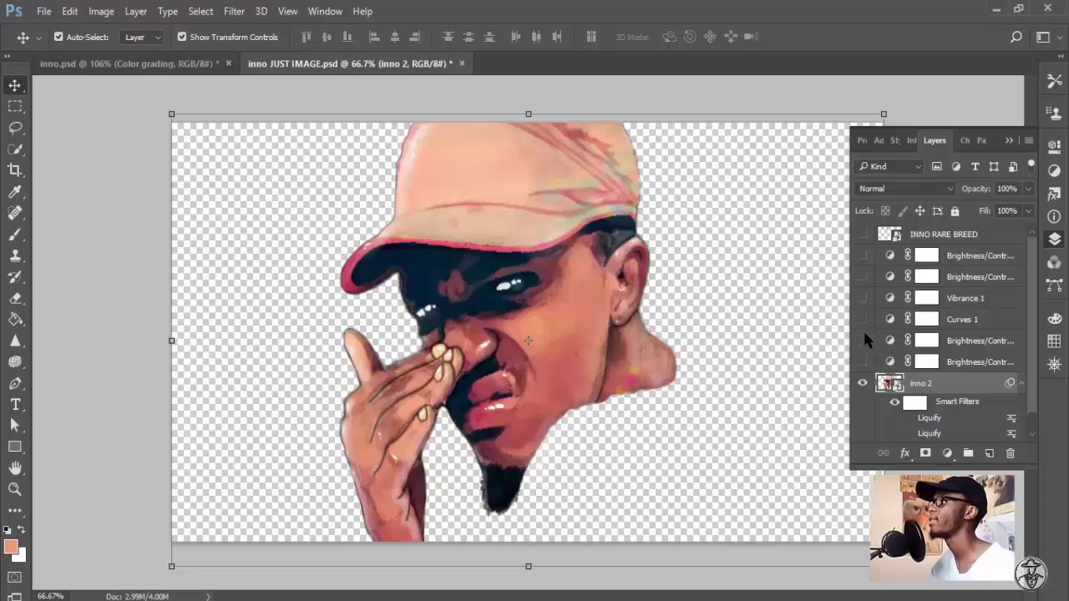
left_click(1053, 171)
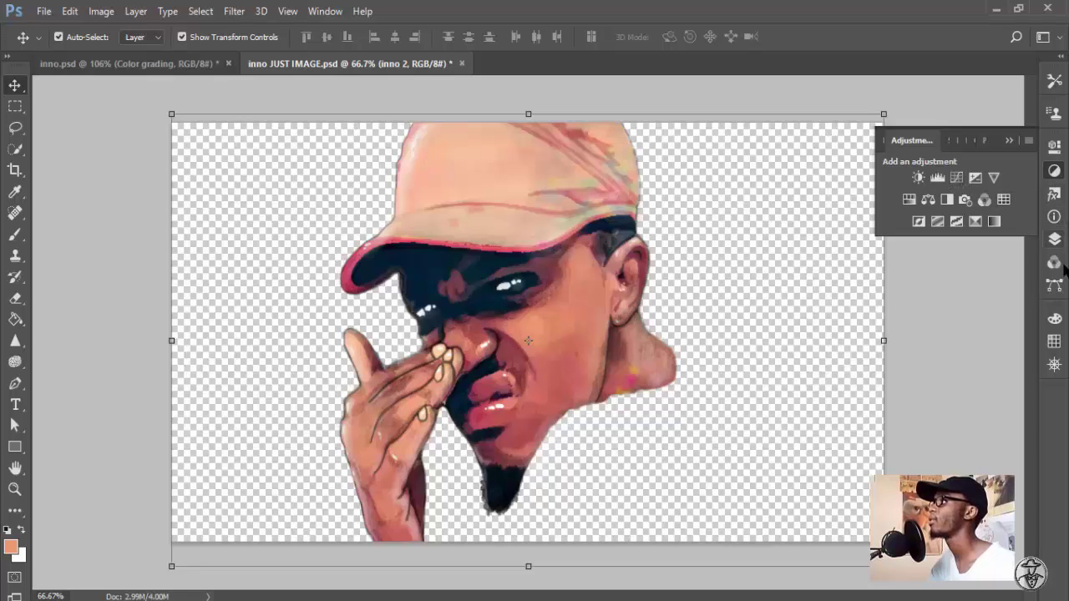
left_click(1054, 238)
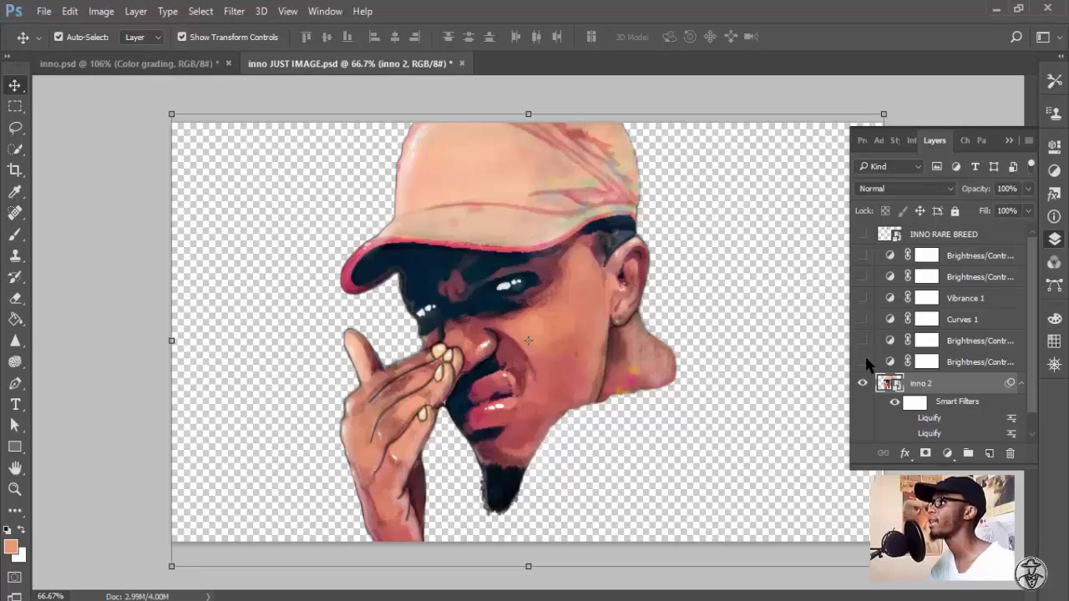
Show all six adjustment layers above inno 2 and preview the INNO RARE BREED logo on the cap
left_click_drag(863, 361, 865, 287)
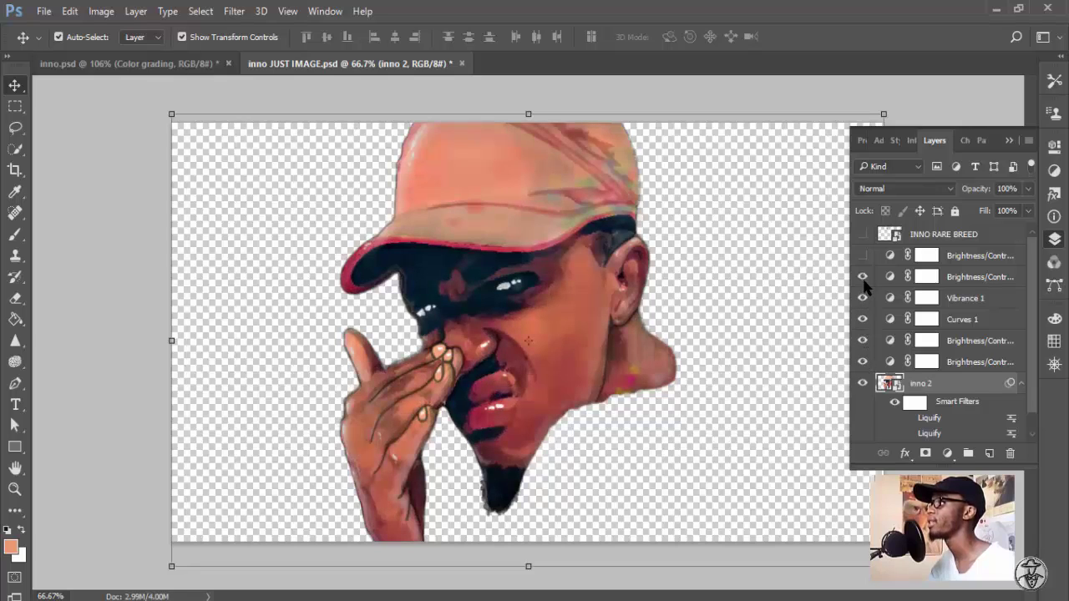
left_click(862, 235)
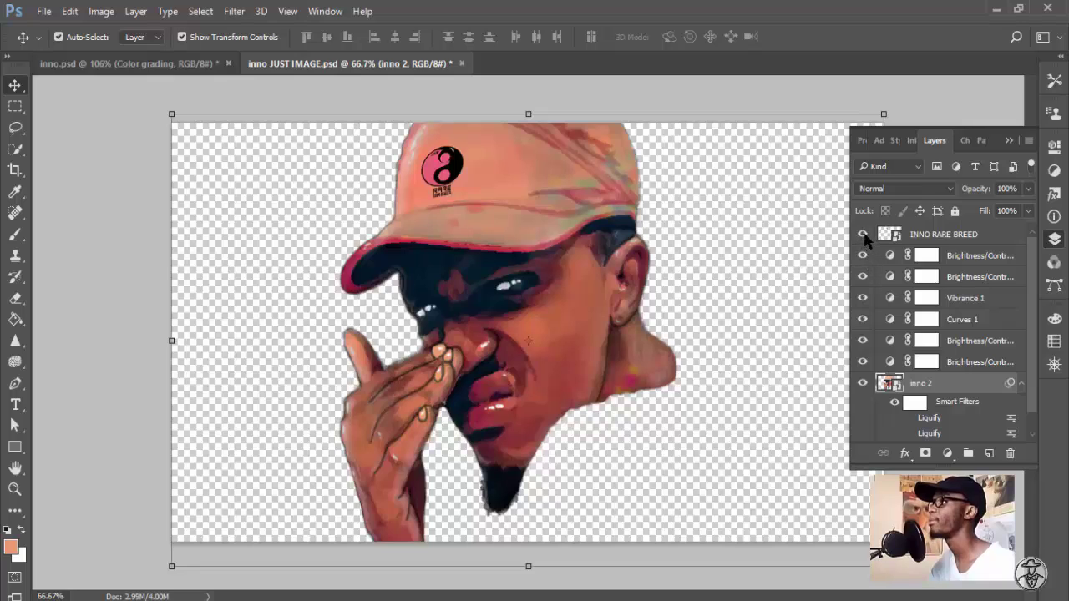
left_click(860, 236)
Show the Liquify smart filters on inno 2 and the grey Background layer beneath the portrait
scroll(1026, 372, "down", 2)
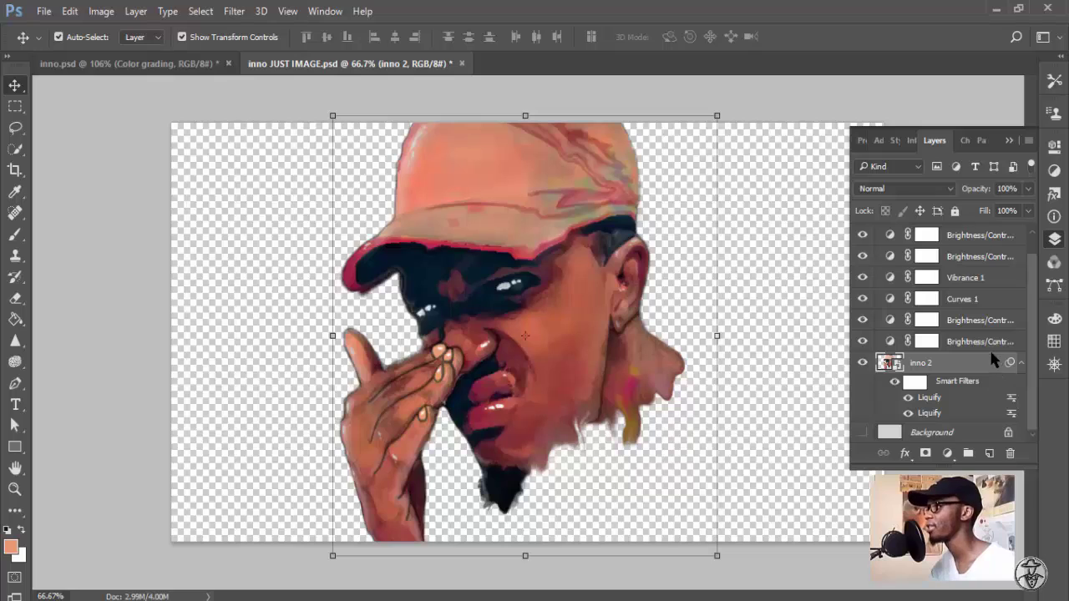
left_click(862, 432)
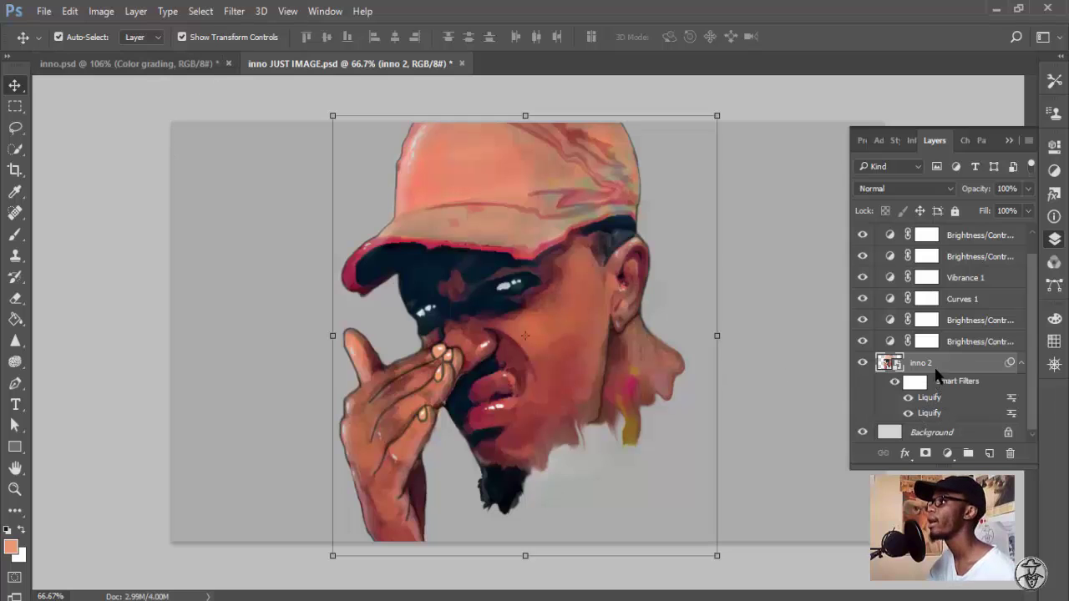
Open the Liquify filter for inno 2 and try warping the lower edge of the neck
left_click(237, 15)
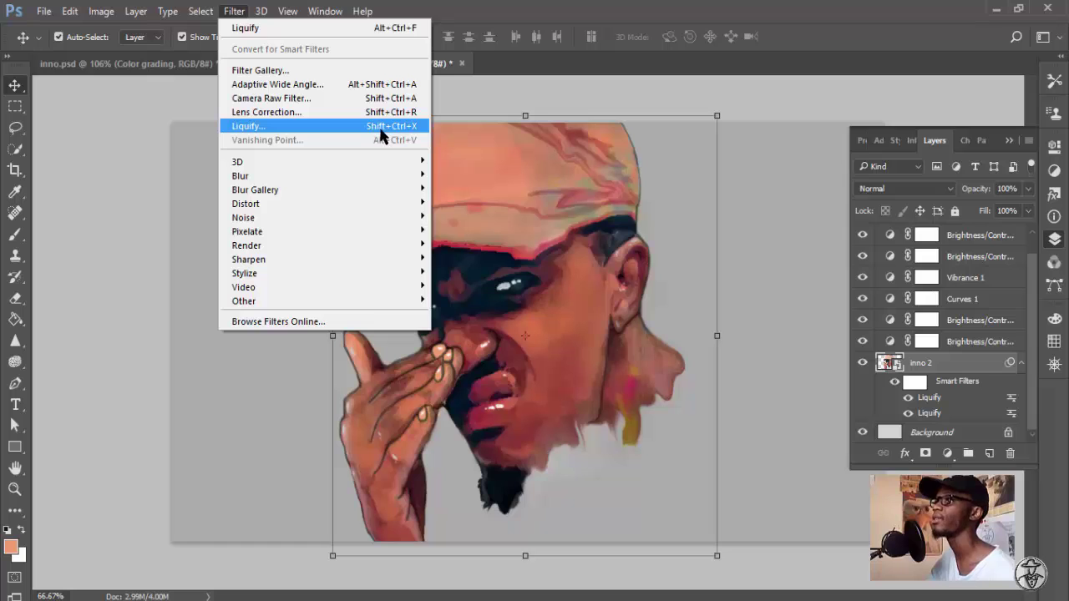
left_click(410, 131)
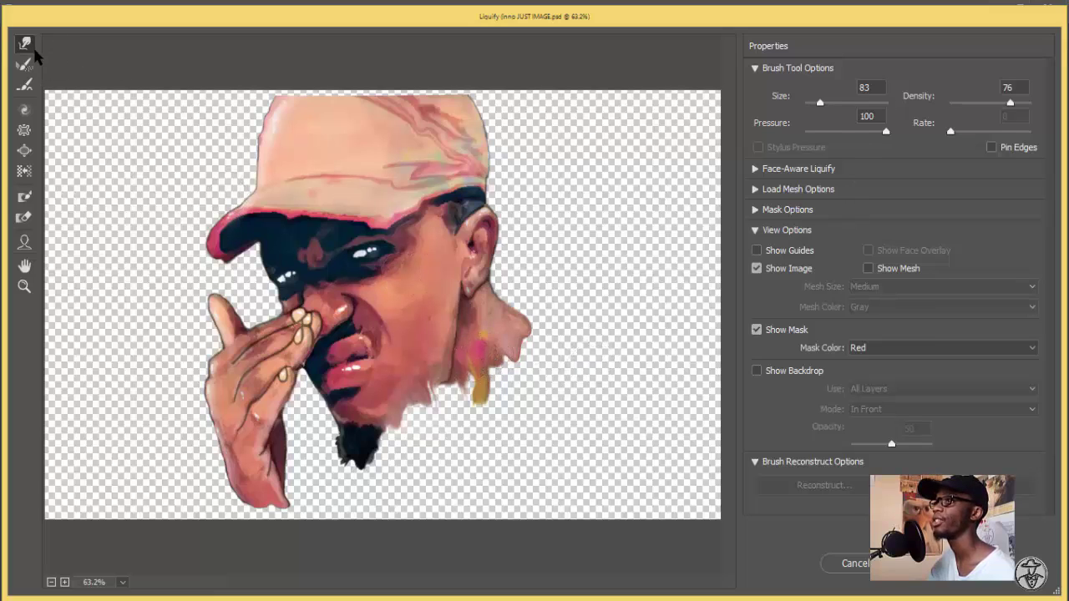
left_click_drag(529, 365, 520, 351)
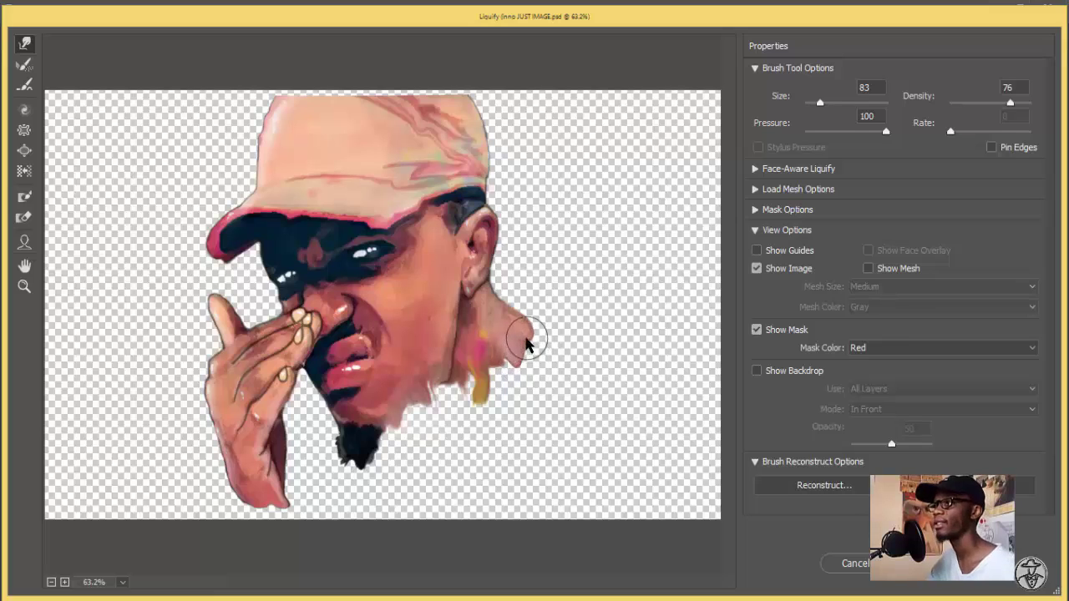
key("alt")
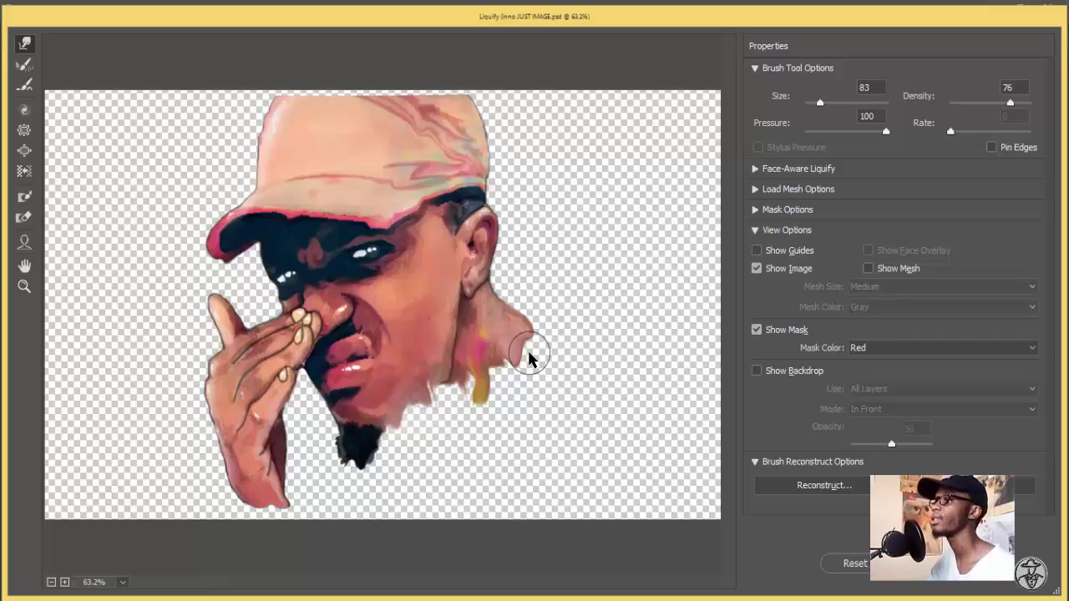
left_click_drag(528, 353, 514, 359)
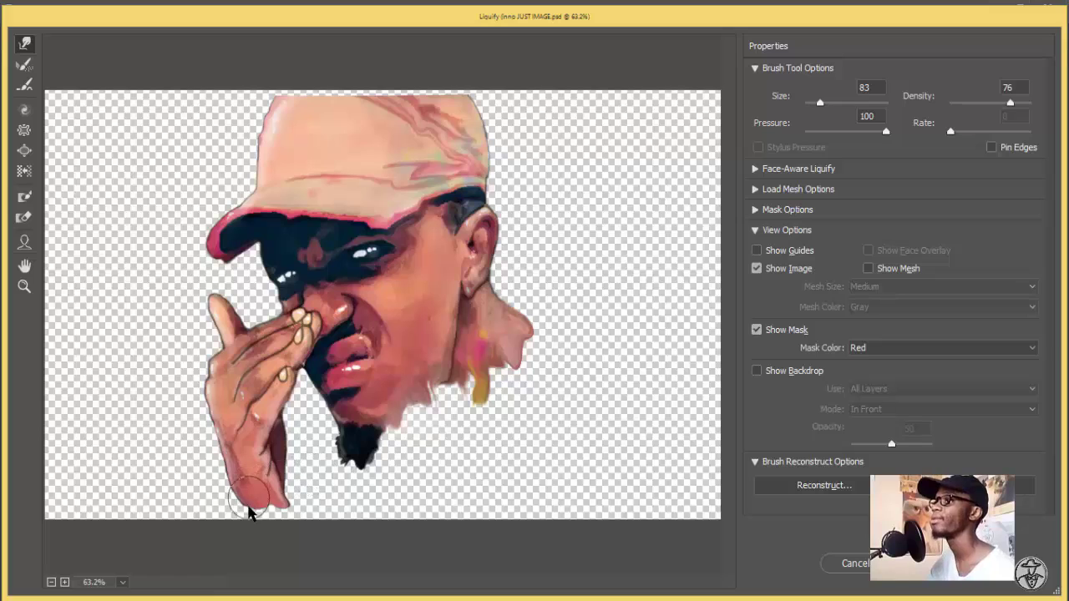
Try Liquify warp strokes across the eyes, hand and mouth, and discard all the distortions
left_click_drag(369, 253, 435, 328)
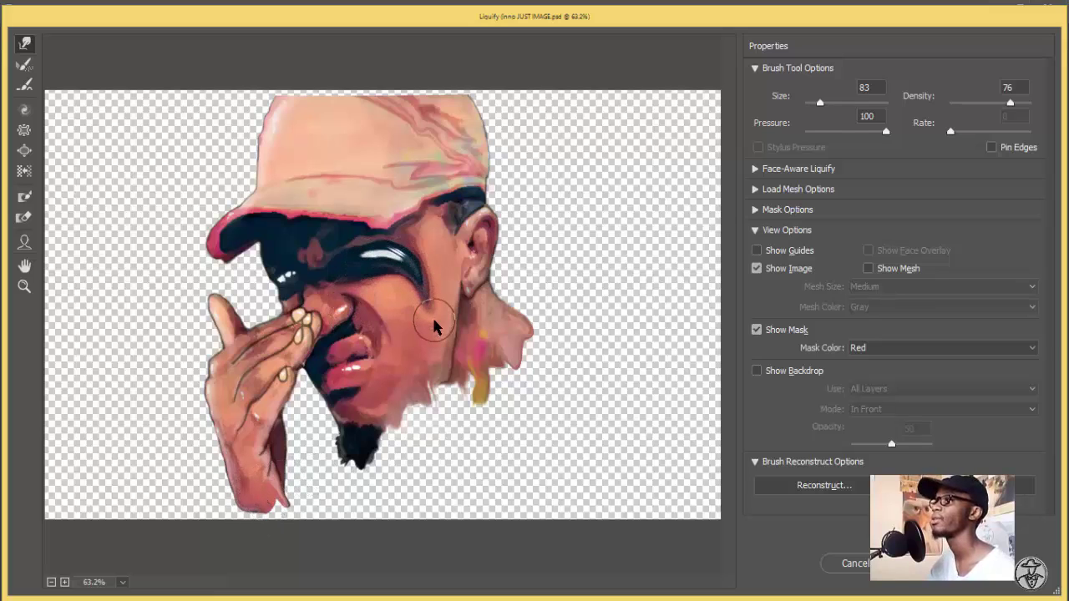
mouse_move(289, 274)
left_mouse_down()
mouse_move(261, 311)
mouse_move(267, 369)
left_mouse_up()
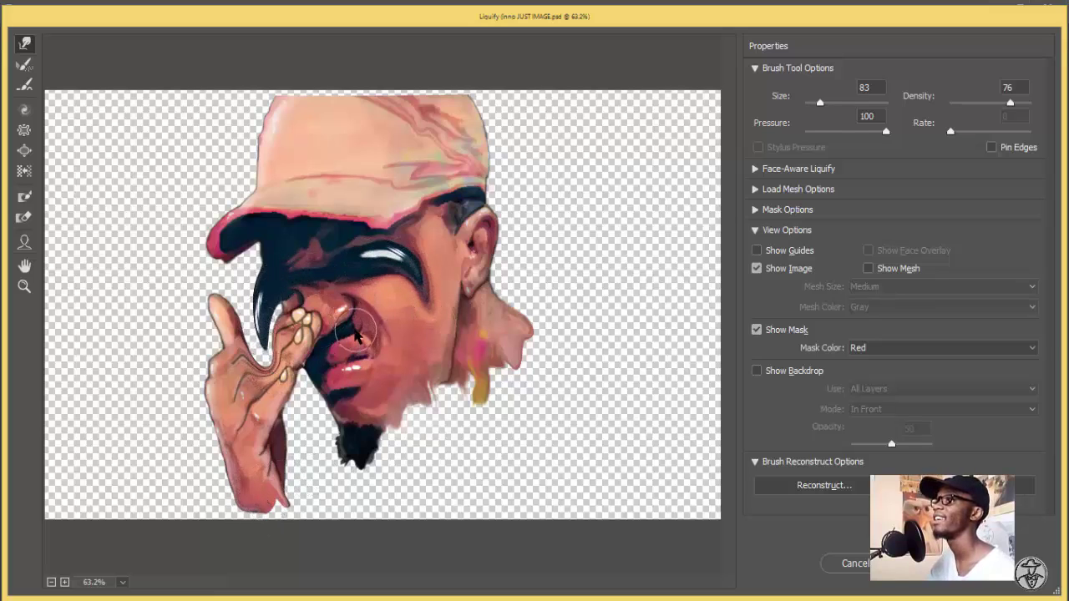
mouse_move(355, 334)
left_mouse_down()
mouse_move(356, 382)
mouse_move(288, 399)
left_mouse_up()
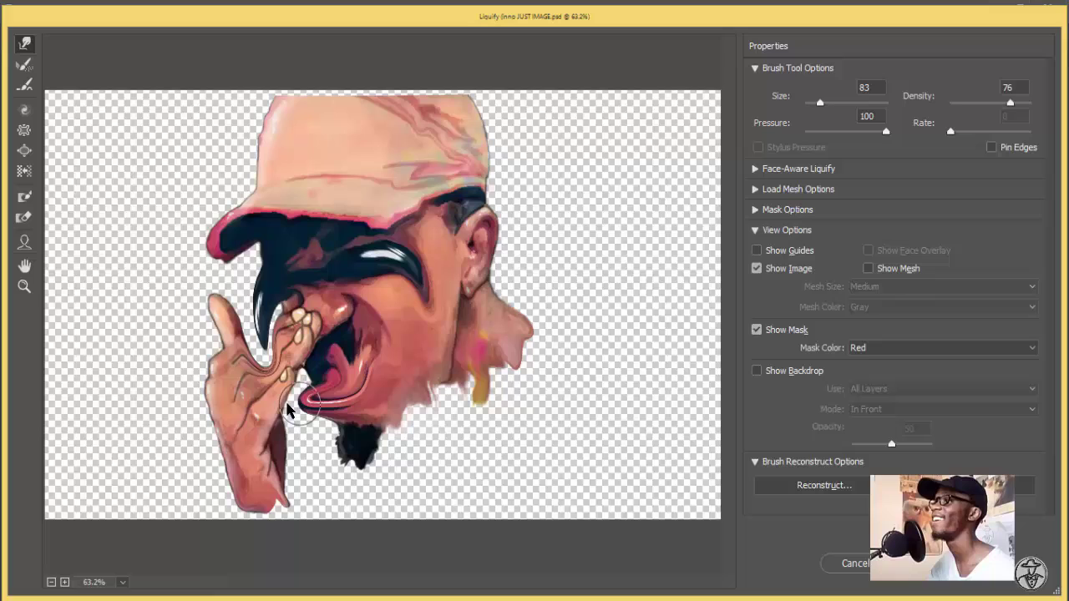
left_click(853, 566)
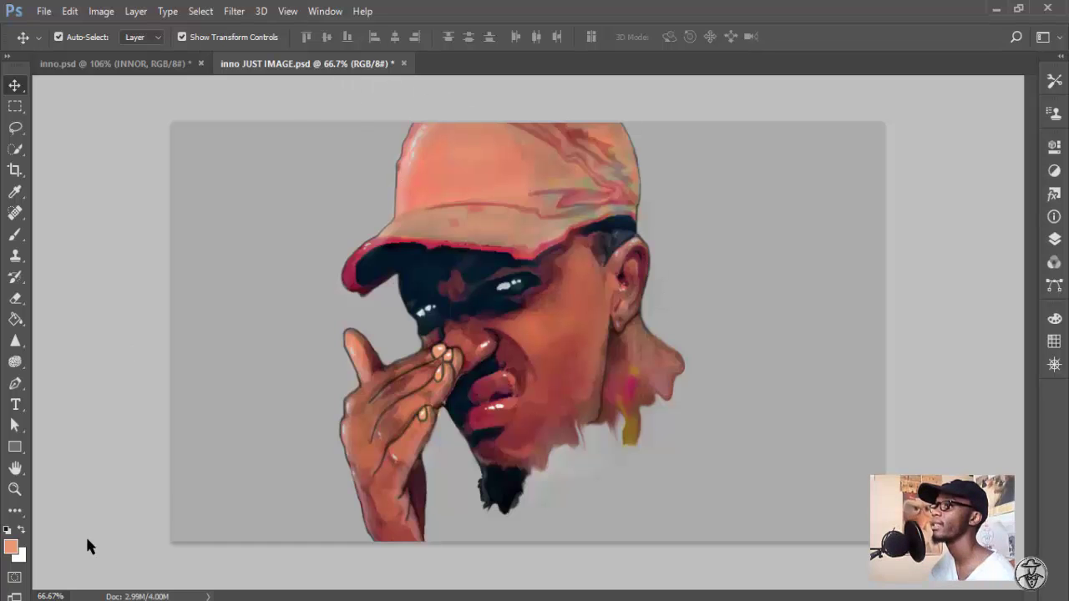
Fill the locked Background layer with the orange foreground color f39c70 using the Paint Bucket
left_click(1054, 239)
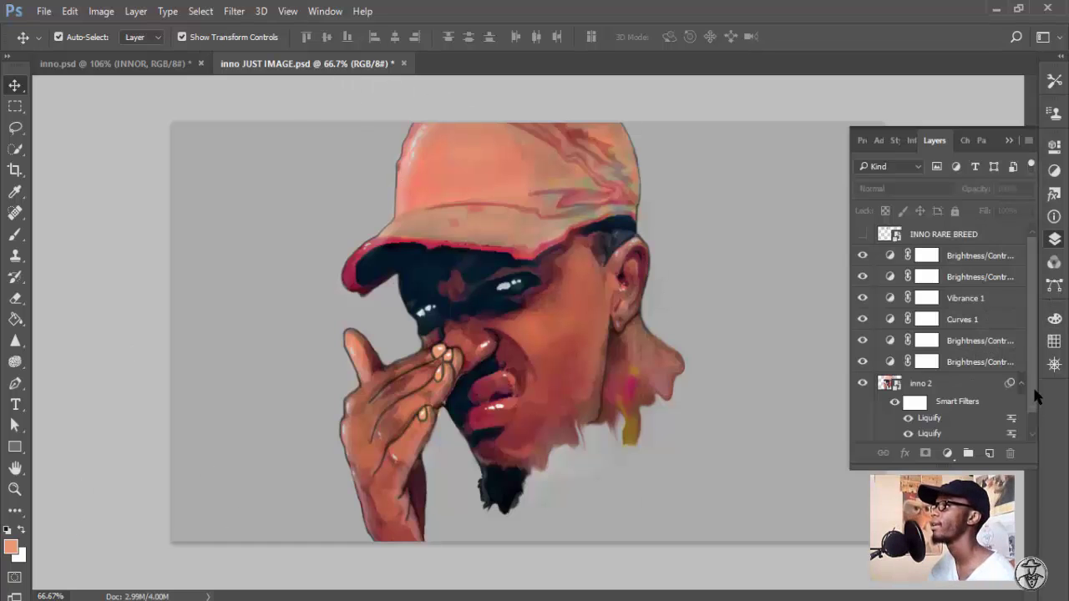
scroll(1036, 410, "down", 1)
left_click(918, 432)
left_click(10, 547)
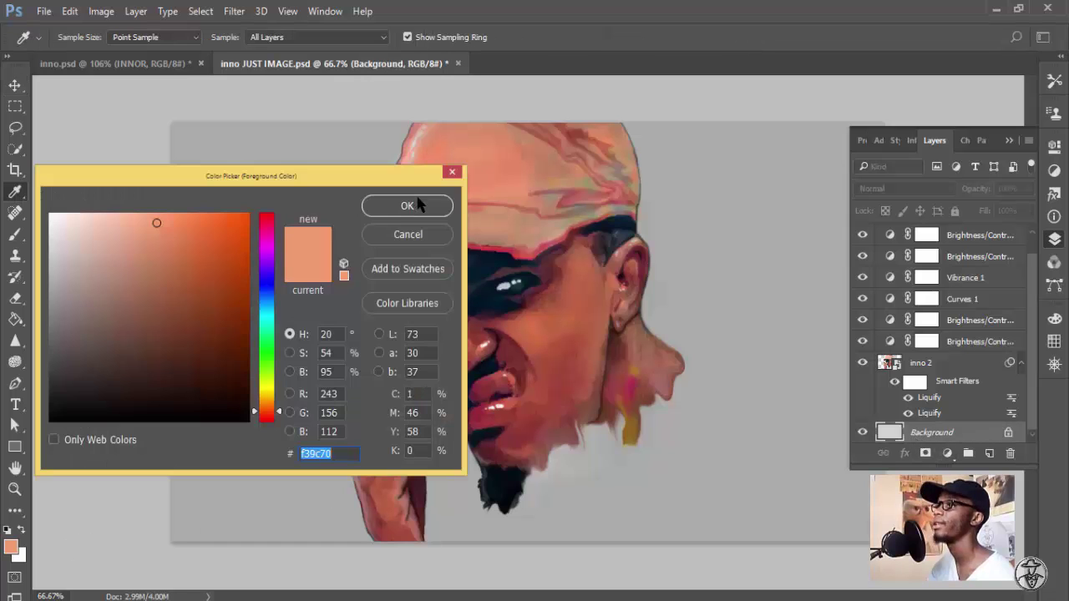
left_click(406, 205)
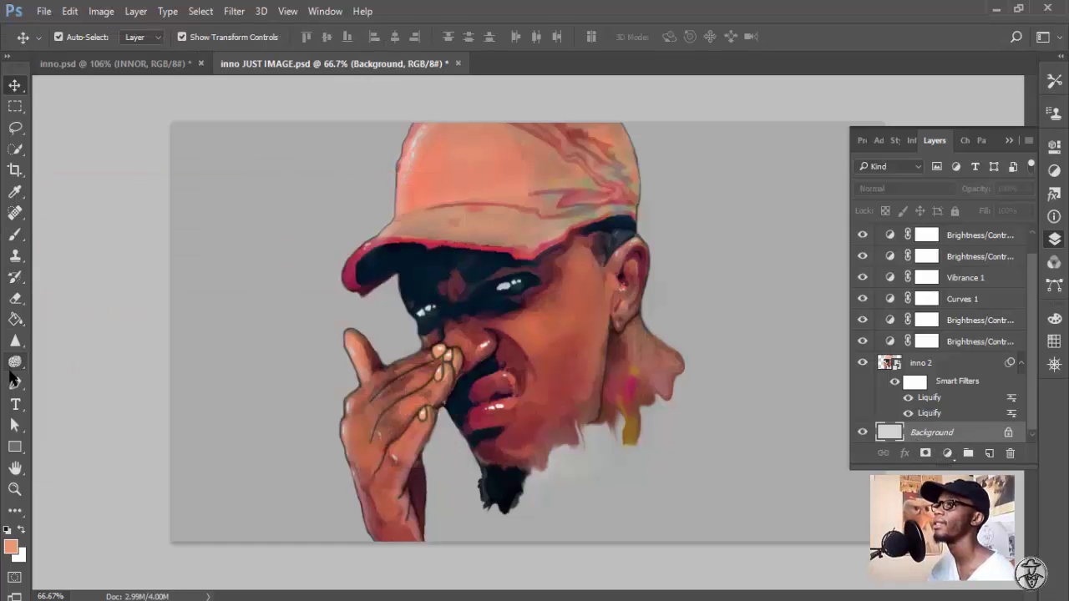
left_click(15, 319)
left_click(229, 299)
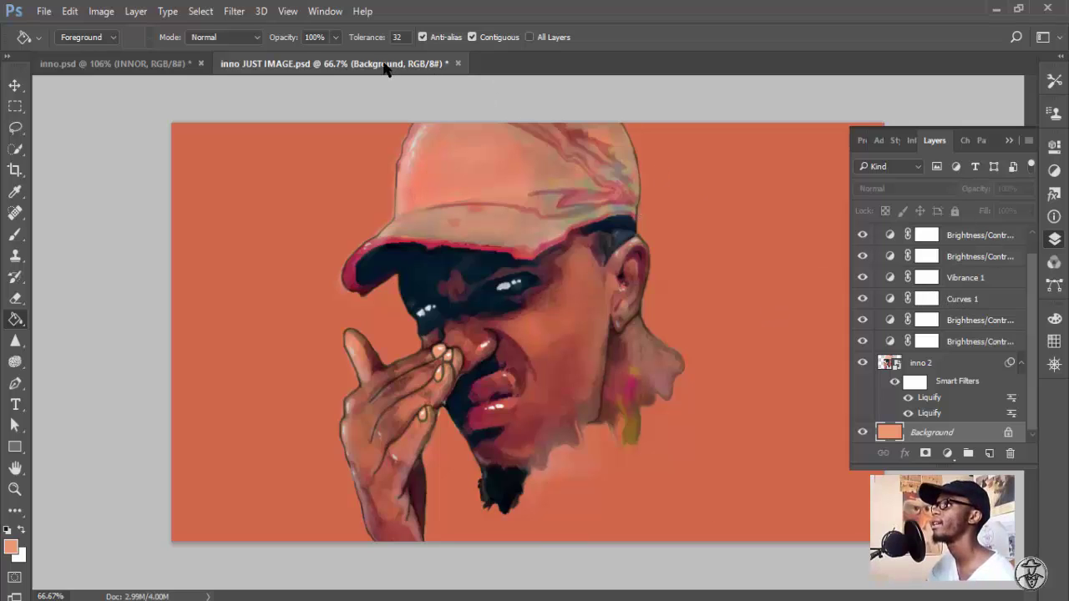
Look at inno.psd, switch to the logo file in Inkscape and pull the logo's circles, dark body and eye pieces apart
left_click(162, 70)
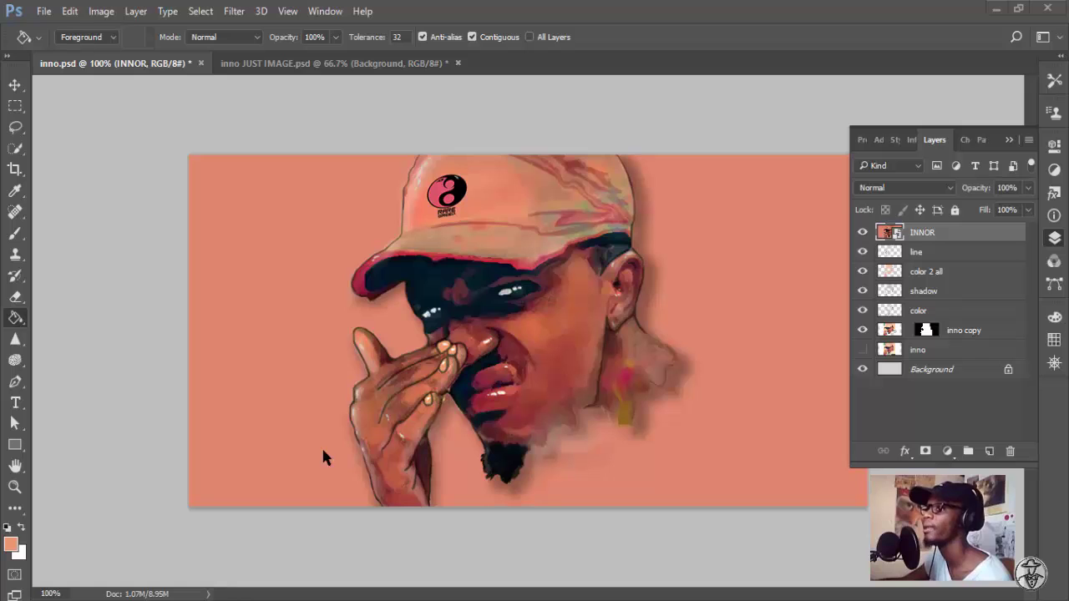
left_click(228, 599)
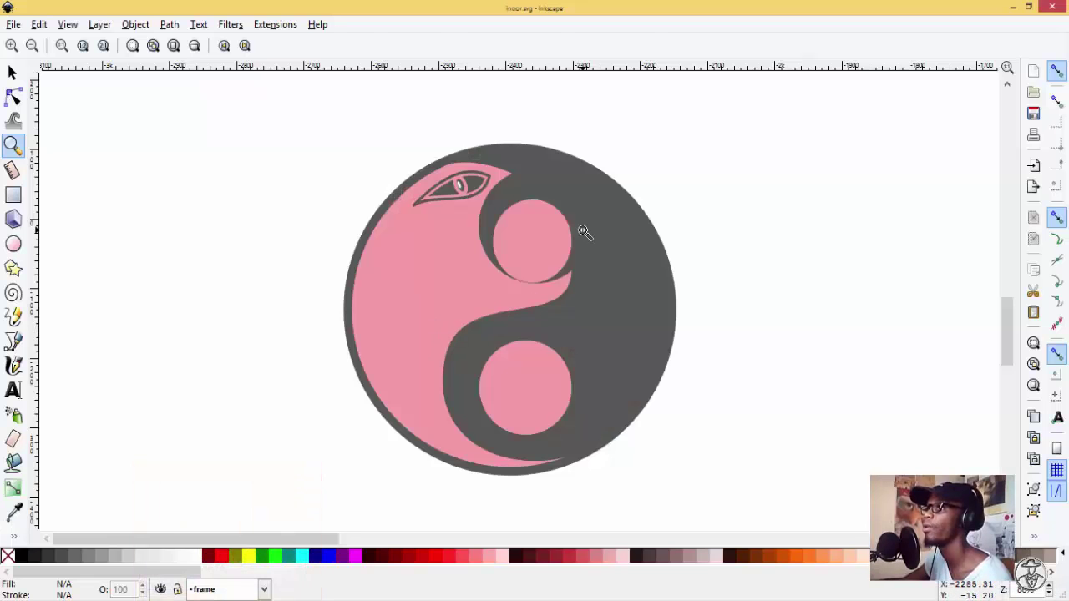
key("F1")
left_click_drag(582, 233, 162, 263)
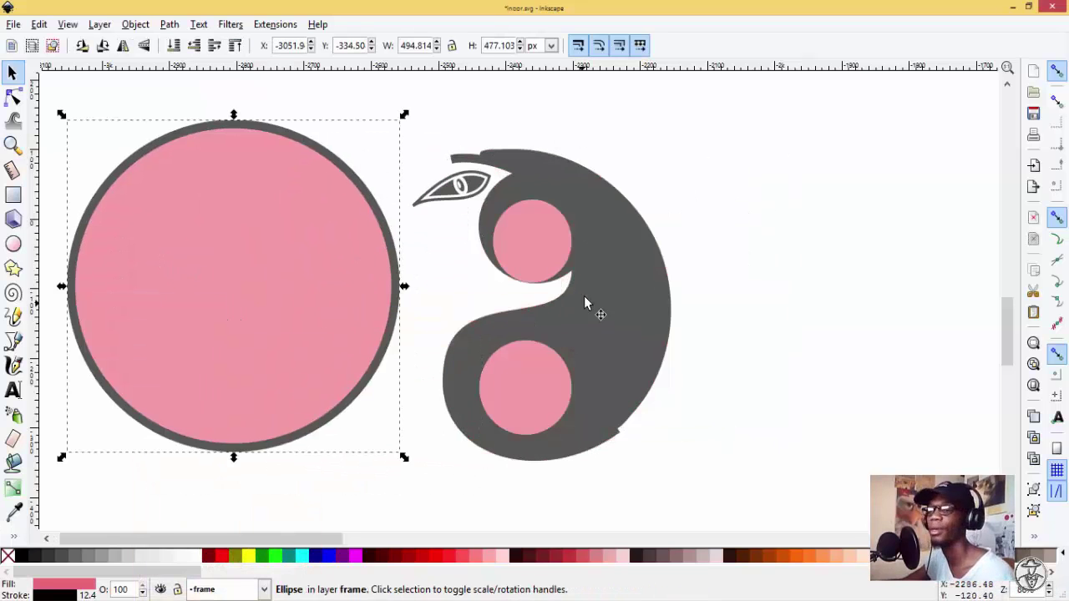
left_click_drag(585, 303, 728, 308)
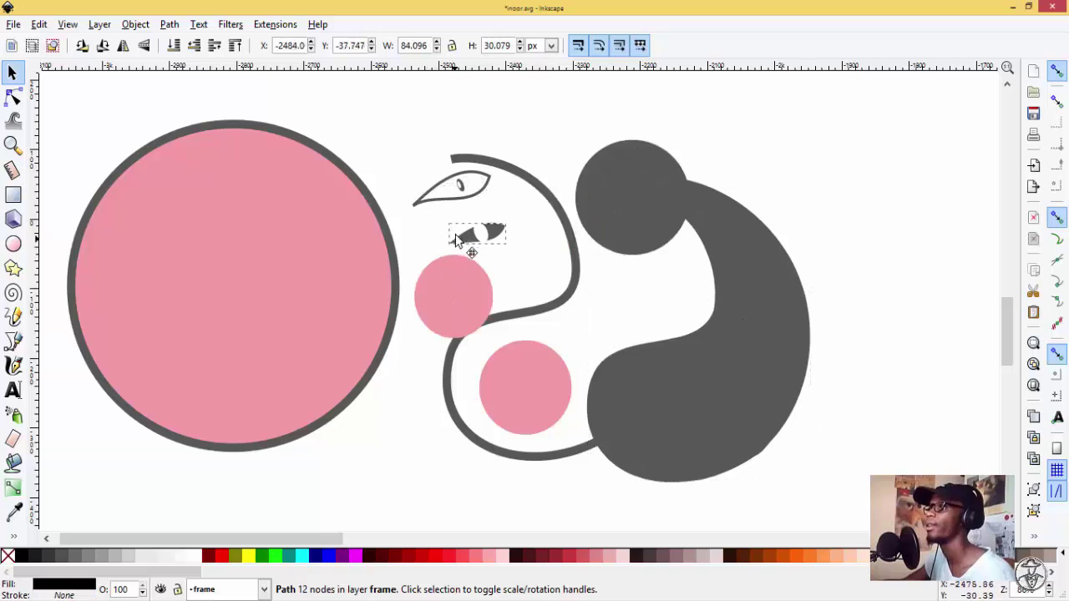
left_click(467, 233)
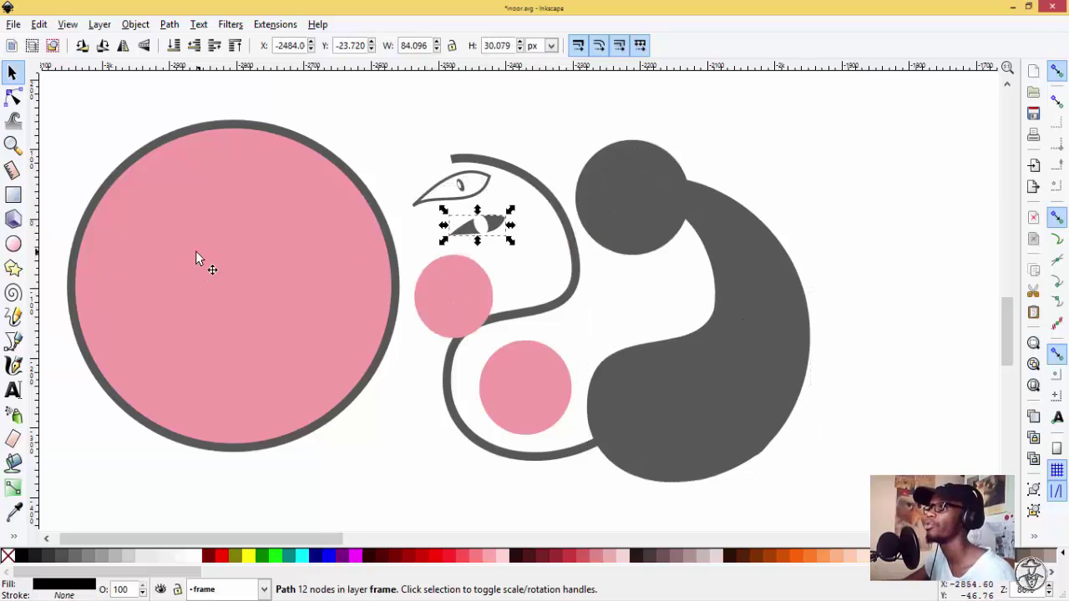
Try drawing a freehand pencil curve across the large pink circle, and delete it
left_click(12, 315)
mouse_move(410, 157)
left_mouse_down()
mouse_move(270, 209)
mouse_move(391, 350)
mouse_move(215, 299)
left_mouse_up()
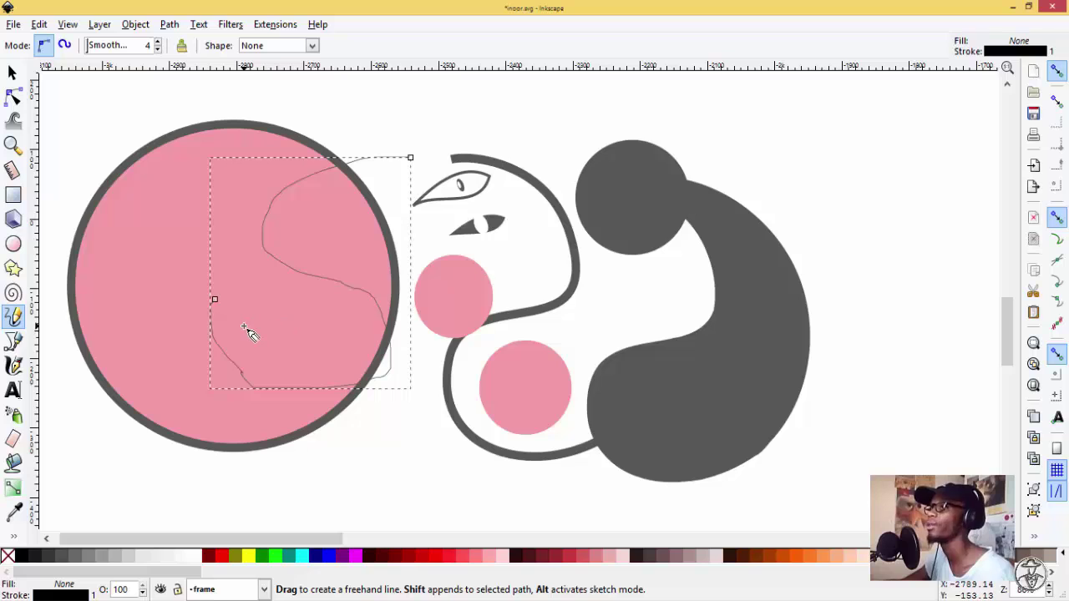
key("Delete")
Try drawing an ellipse overlapping the lower part of the large pink circle, and discard it
left_click(13, 244)
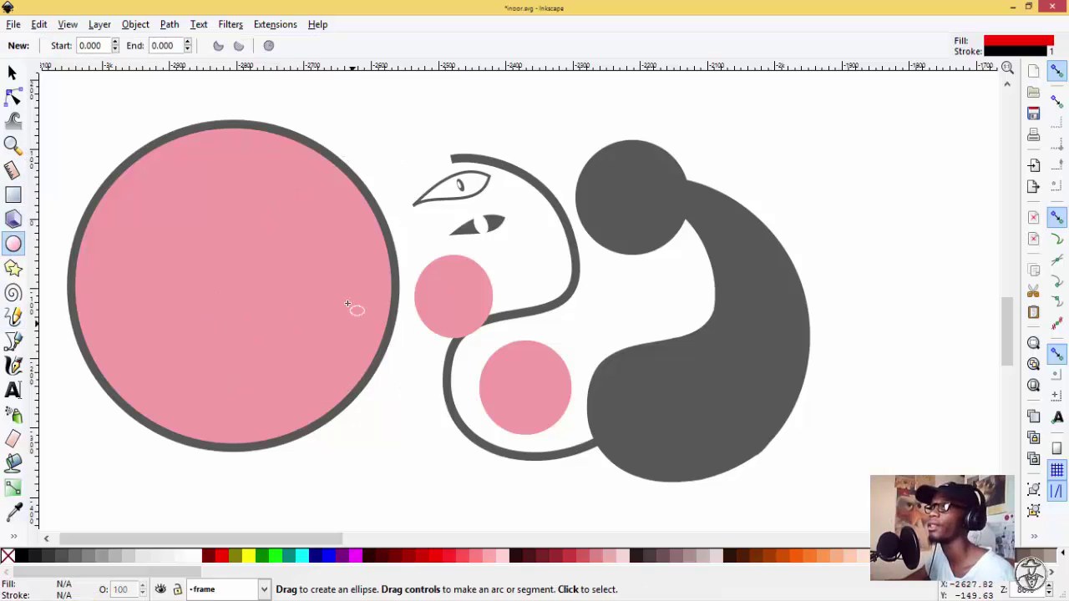
left_click_drag(261, 262, 429, 439)
key("Escape")
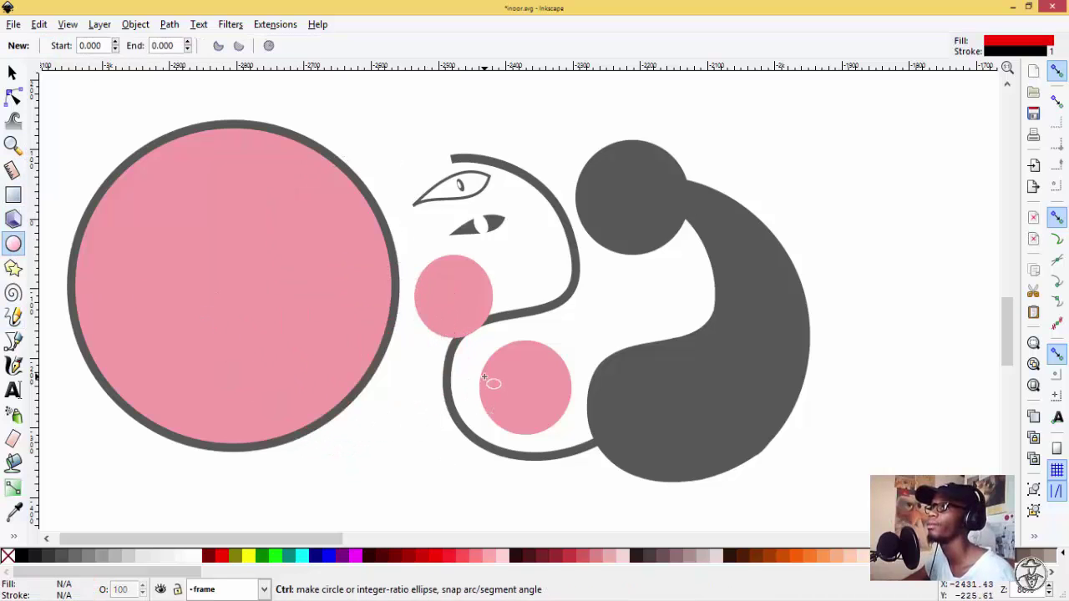